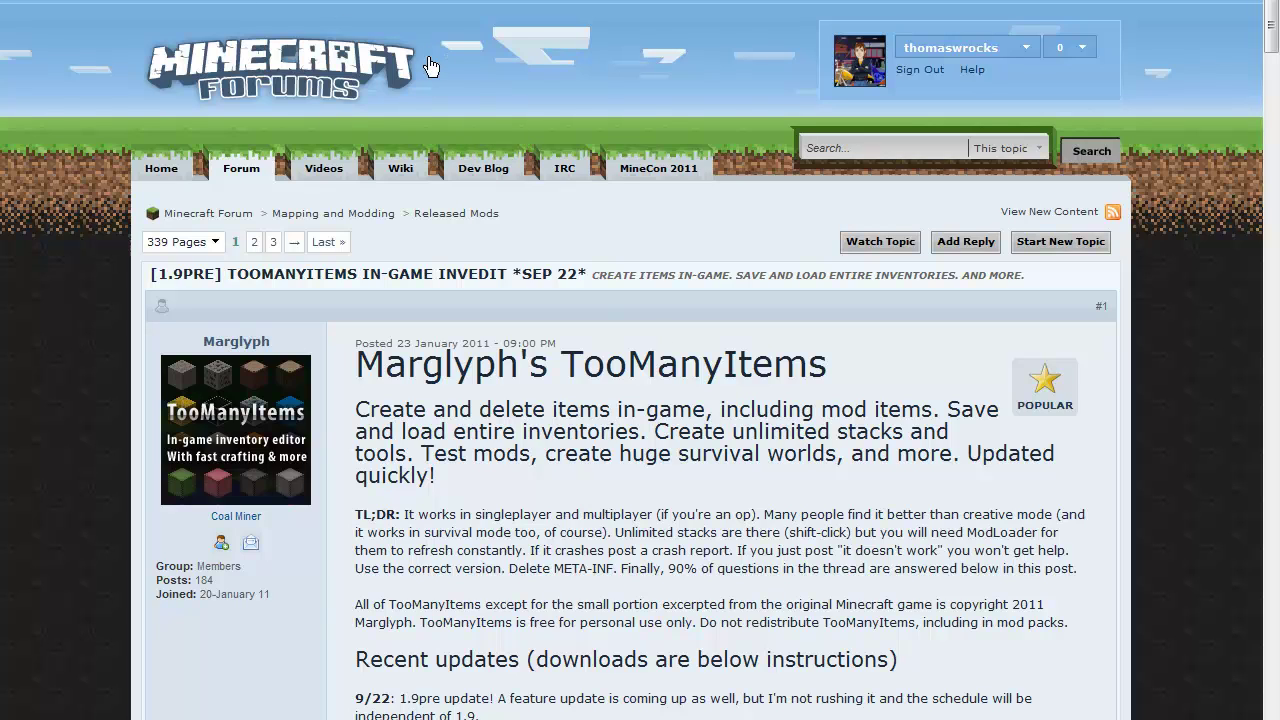
Look through the TooManyItems forum topic down to its download links and installation instructions
{"action": "scroll", "coordinate": [130, 170], "scroll_direction": "down", "scroll_amount": 3}
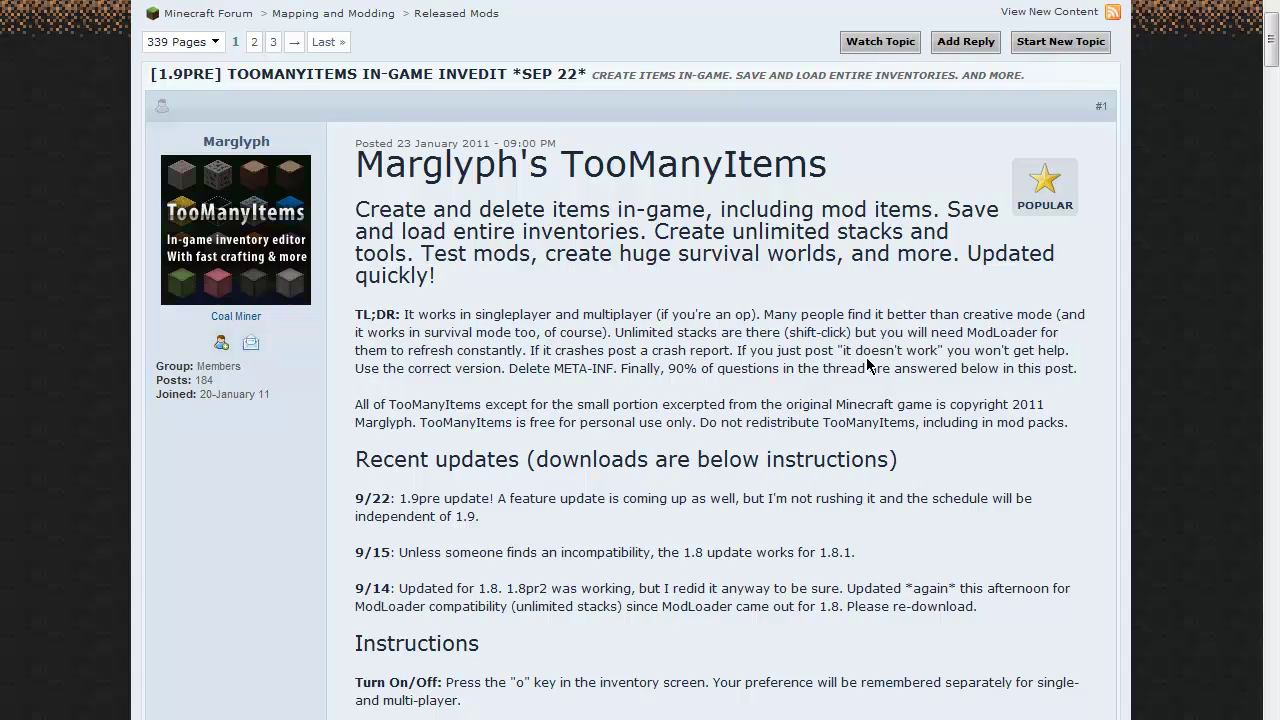
{"action": "scroll", "coordinate": [872, 342], "scroll_direction": "down", "scroll_amount": 3}
{"action": "scroll", "coordinate": [771, 311], "scroll_direction": "down", "scroll_amount": 7}
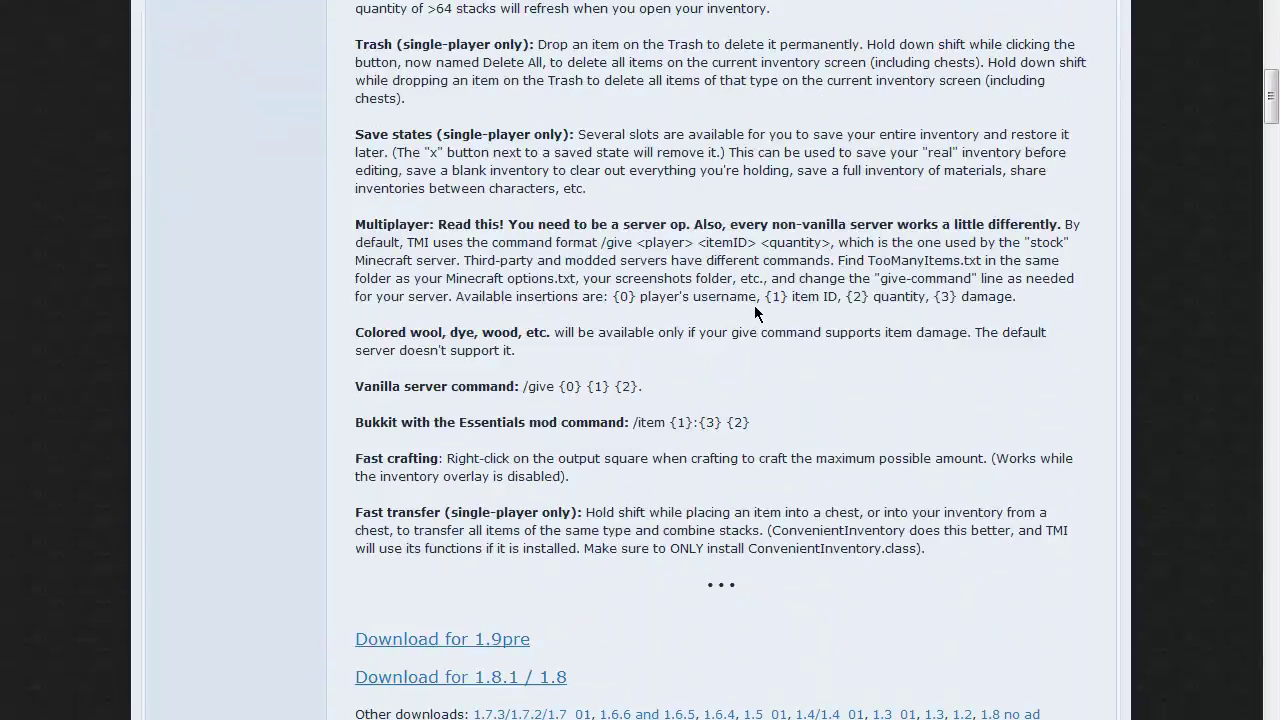
{"action": "scroll", "coordinate": [697, 309], "scroll_direction": "down", "scroll_amount": 1}
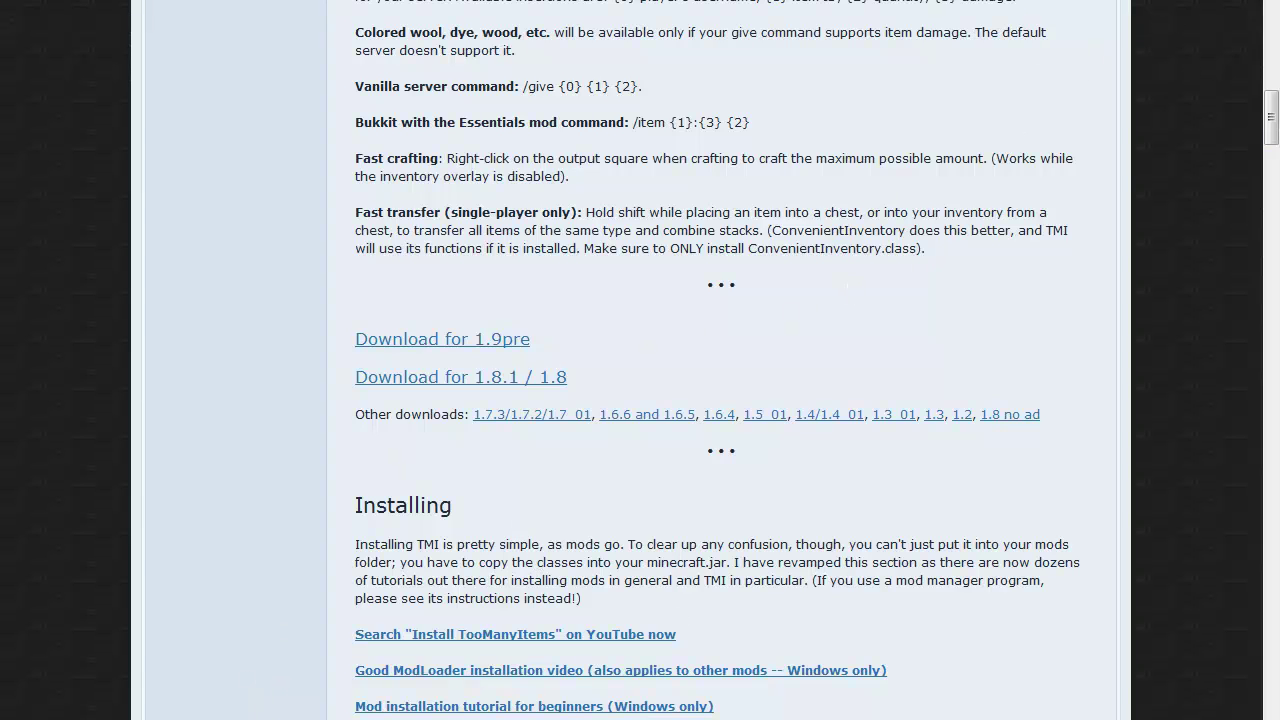
{"action": "scroll", "coordinate": [138, 659], "scroll_direction": "up", "scroll_amount": 15}
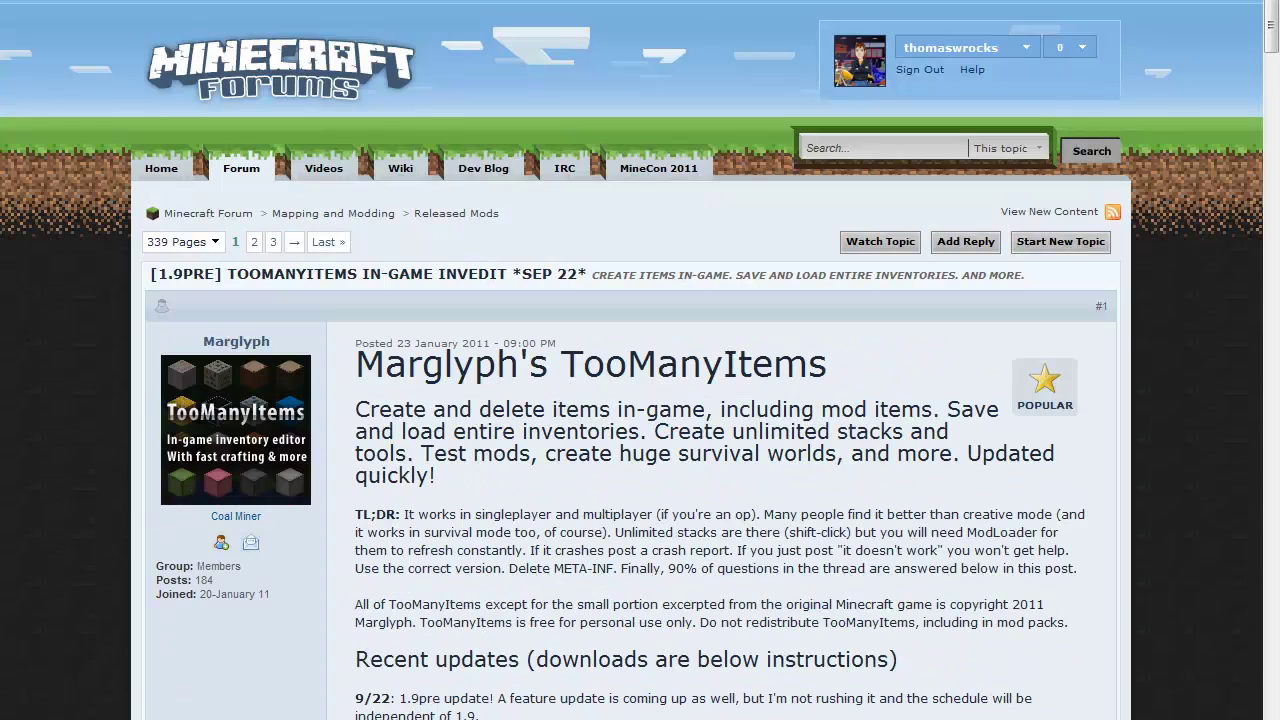
Return to the Minecraft Forums home page and open the "1.9 is Out!" news article
{"action": "key", "text": "alt+Left"}
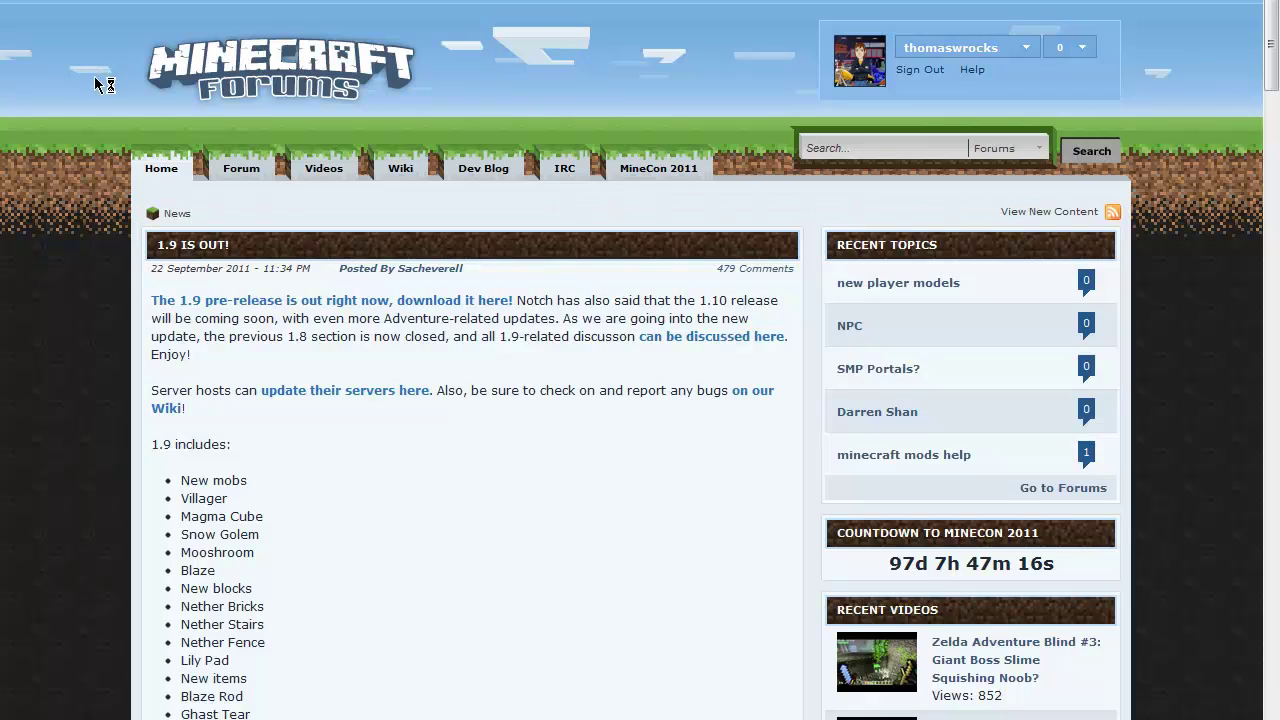
{"action": "scroll", "coordinate": [95, 124], "scroll_direction": "down", "scroll_amount": 2}
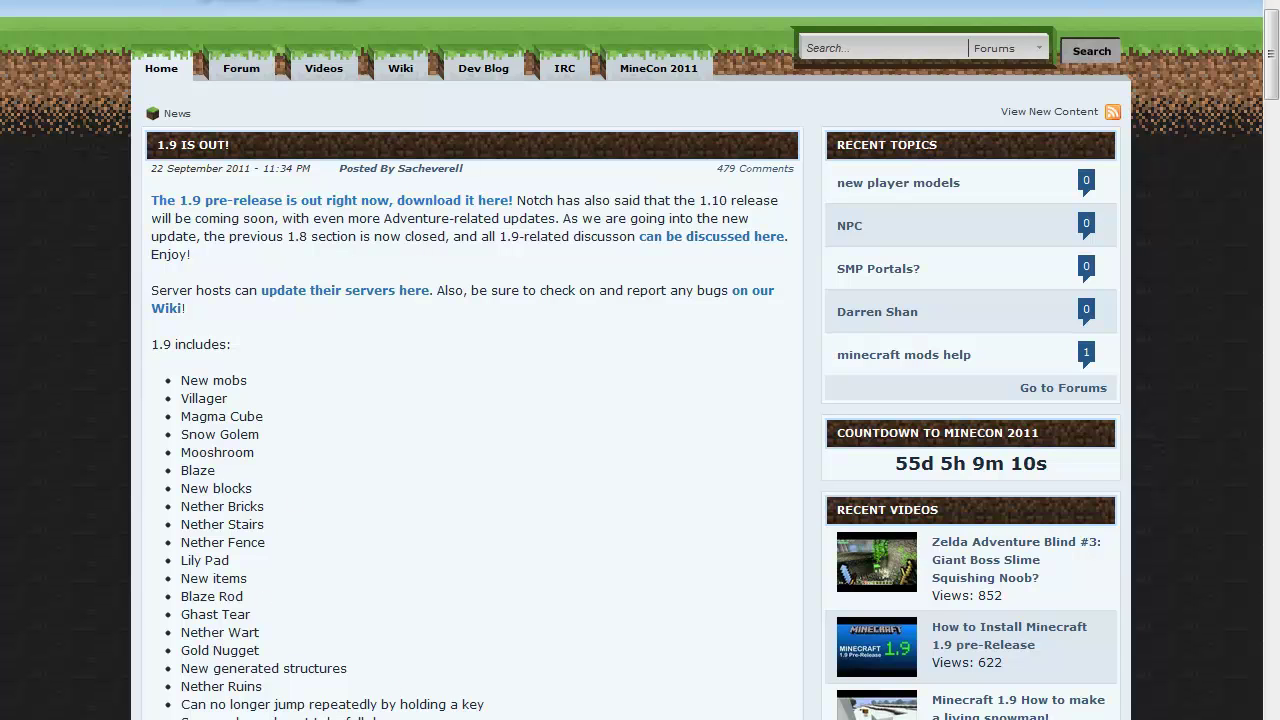
{"action": "left_click", "coordinate": [211, 150]}
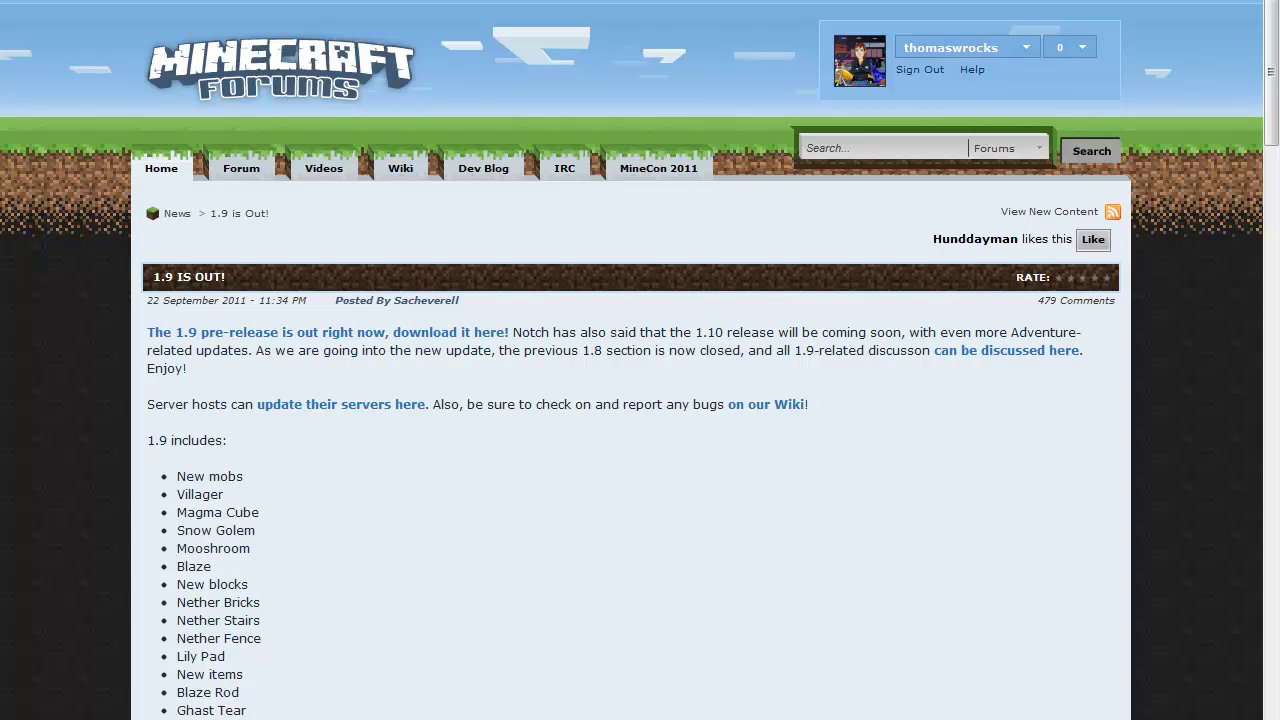
Exit the browser's full-screen view and minimize the browser to show the desktop with the downloaded files
{"action": "key", "text": "F11"}
{"action": "scroll", "coordinate": [756, 450], "scroll_direction": "down", "scroll_amount": 1}
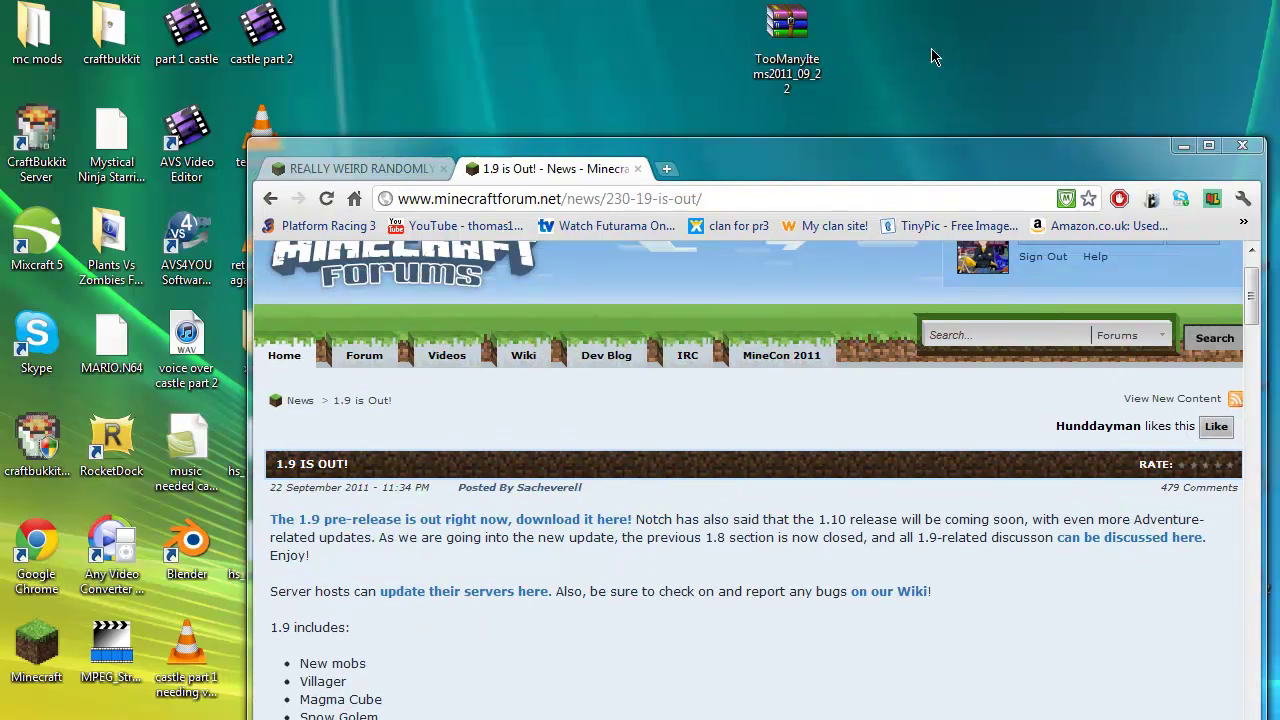
{"action": "scroll", "coordinate": [756, 480], "scroll_direction": "down", "scroll_amount": 1}
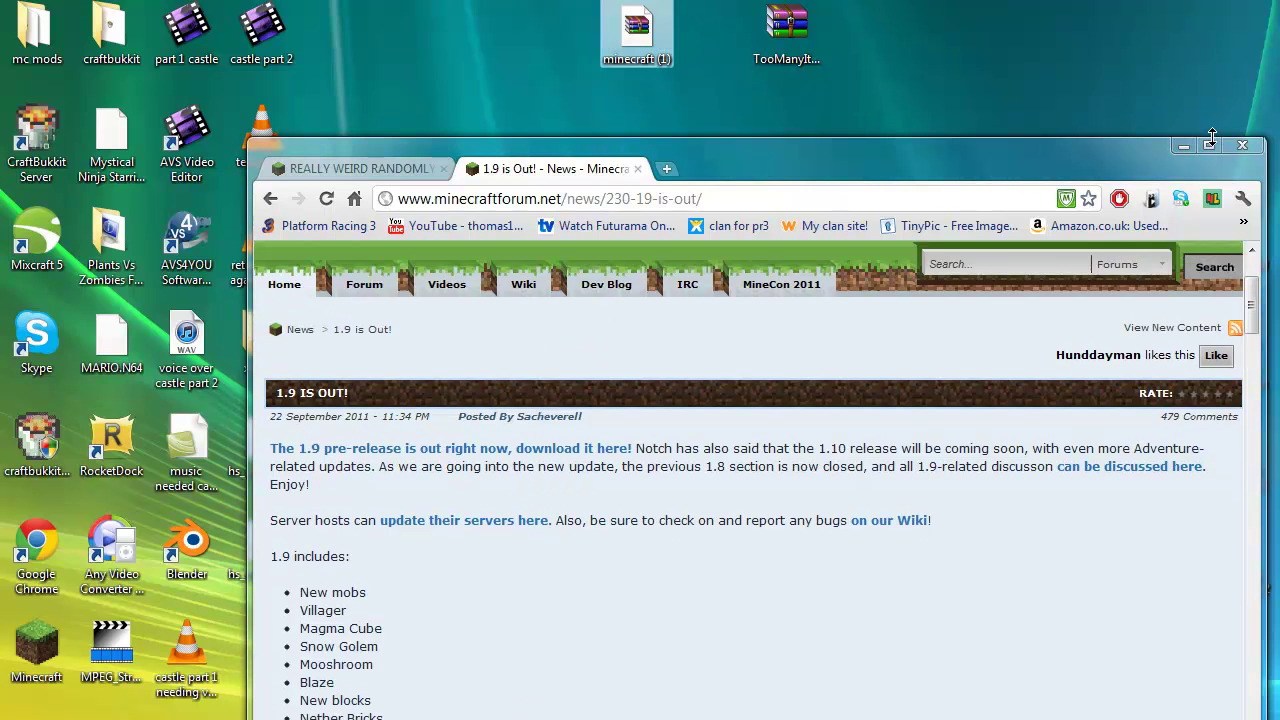
{"action": "left_click", "coordinate": [1183, 147]}
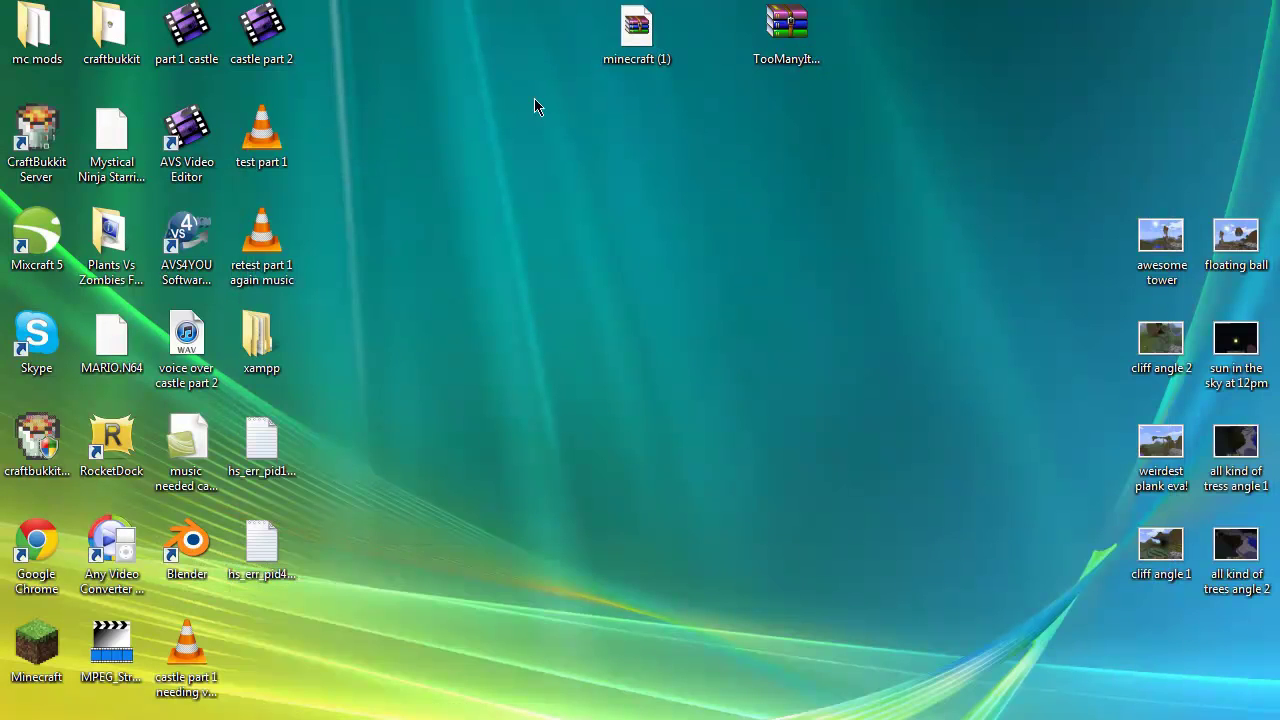
Rename the downloaded "minecraft (1)" file on the desktop to "minecraft"
{"action": "right_click", "coordinate": [631, 57]}
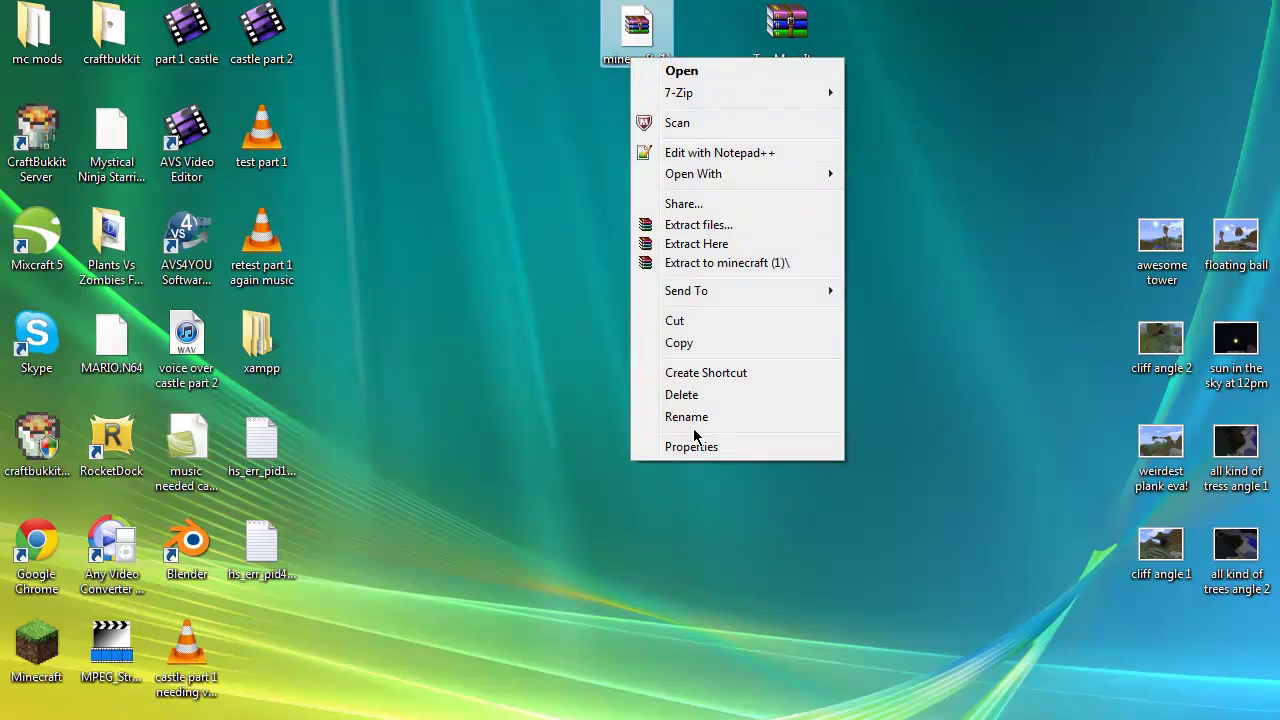
{"action": "left_click", "coordinate": [697, 417]}
{"action": "left_click", "coordinate": [676, 60]}
{"action": "key", "text": "BackSpace"}
{"action": "key", "text": "BackSpace"}
{"action": "key", "text": "BackSpace"}
{"action": "key", "text": "BackSpace"}
{"action": "key", "text": "Return"}
{"action": "left_click", "coordinate": [659, 121]}
Open the %appdata% folder and go into the bin folder inside .minecraft, keeping the desktop downloads uncovered
{"action": "key", "text": "super"}
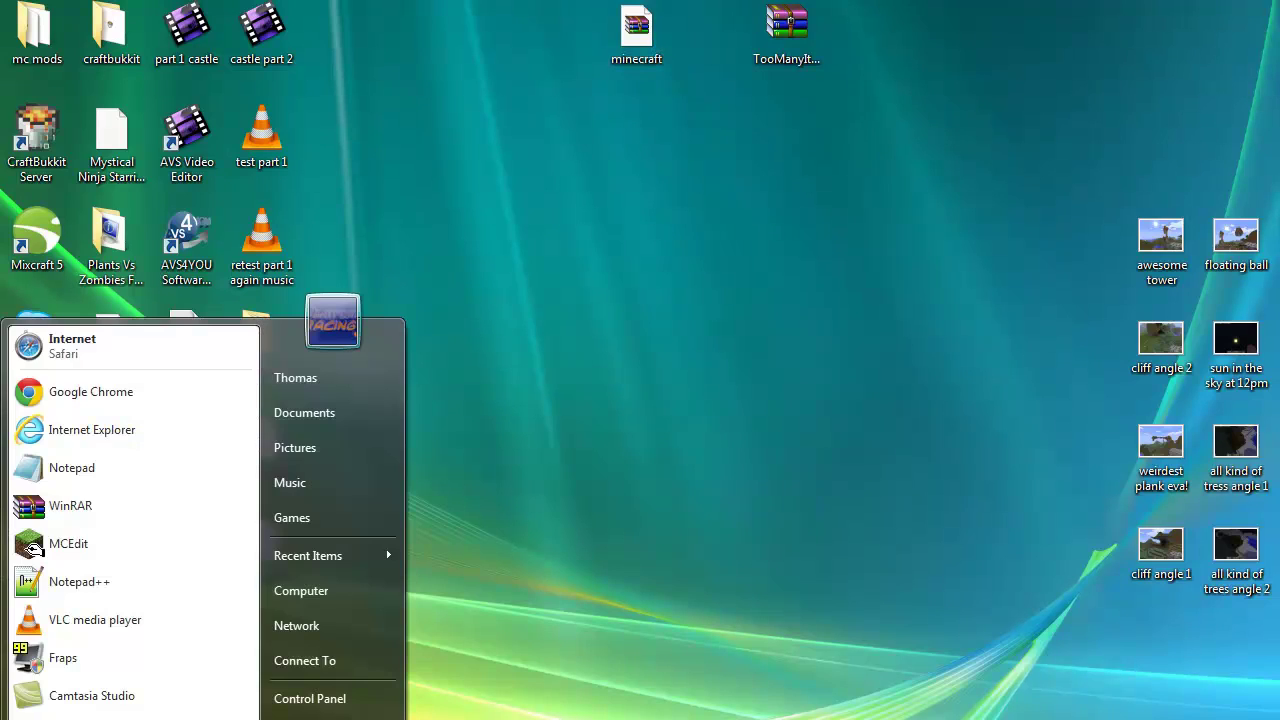
{"action": "type", "text": "a"}
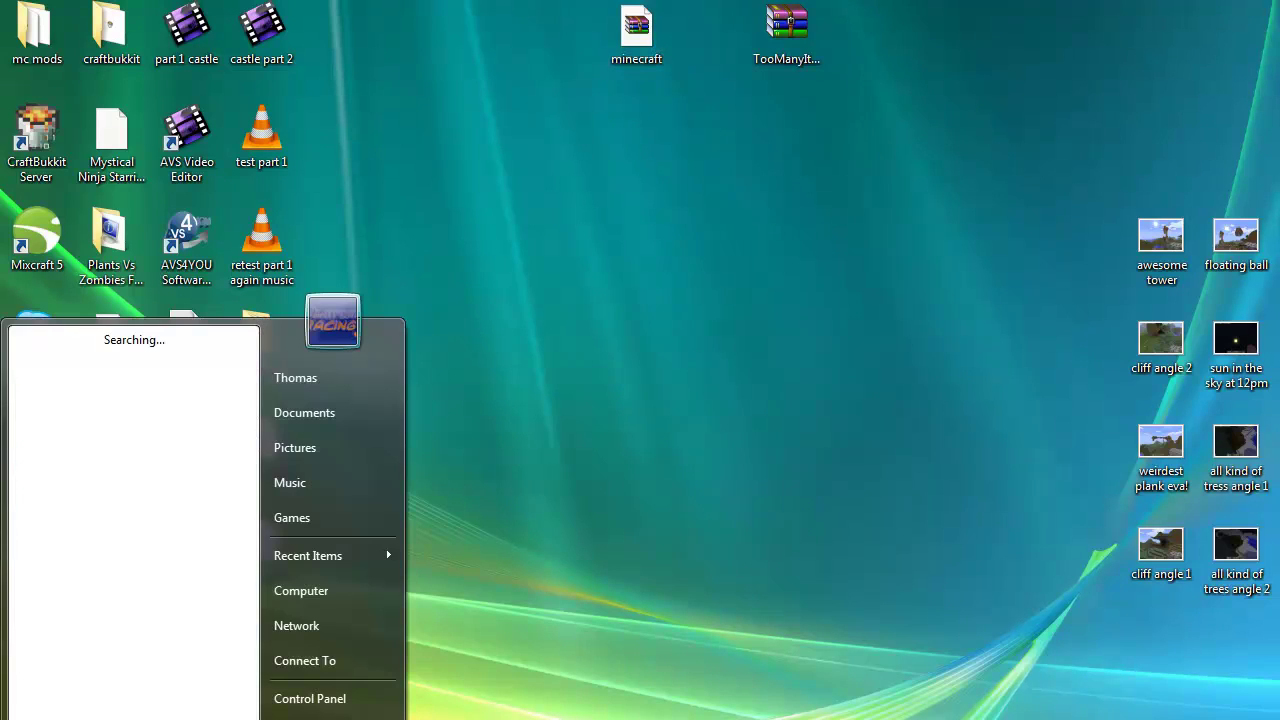
{"action": "key", "text": "BackSpace"}
{"action": "type", "text": "%appdata%"}
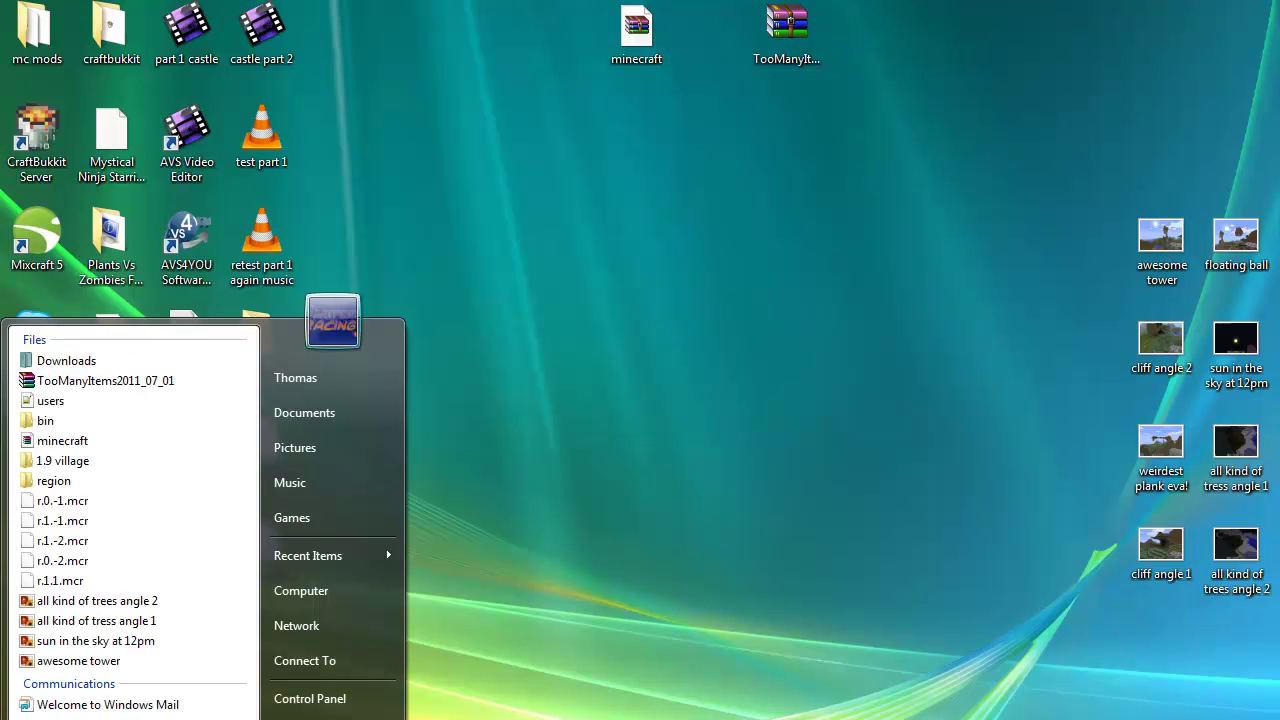
{"action": "key", "text": "Return"}
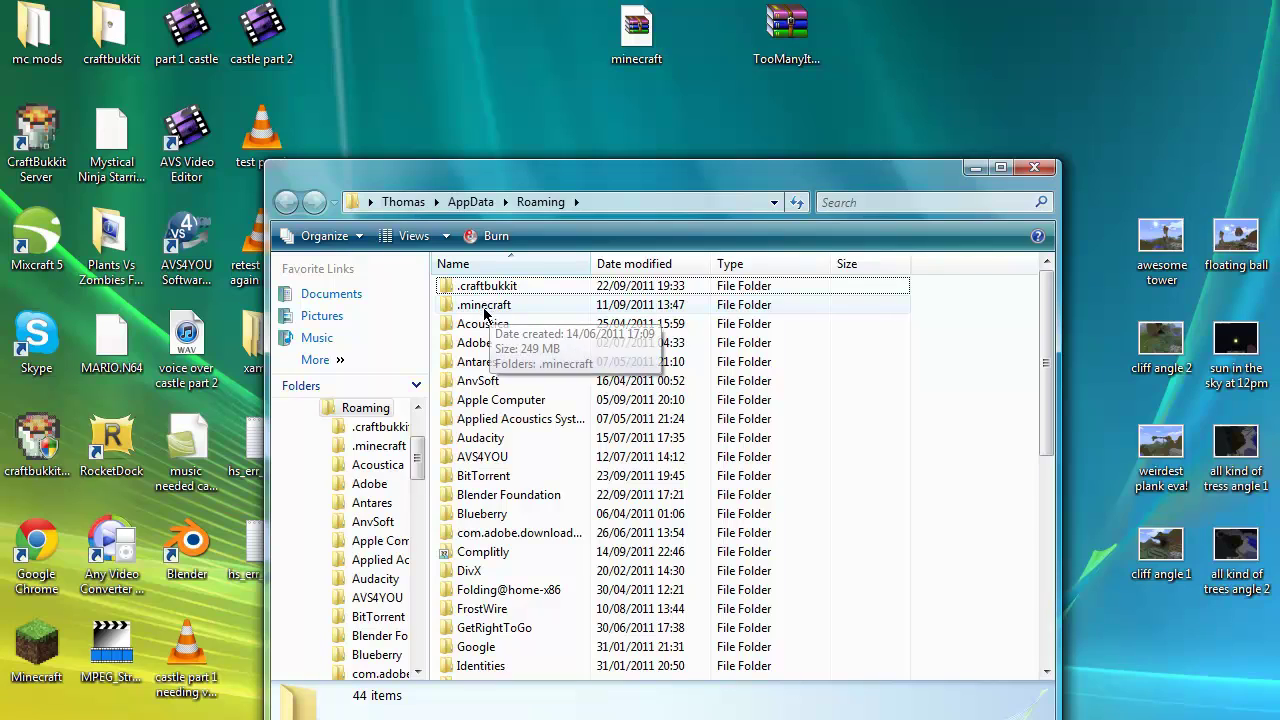
{"action": "double_click", "coordinate": [500, 308]}
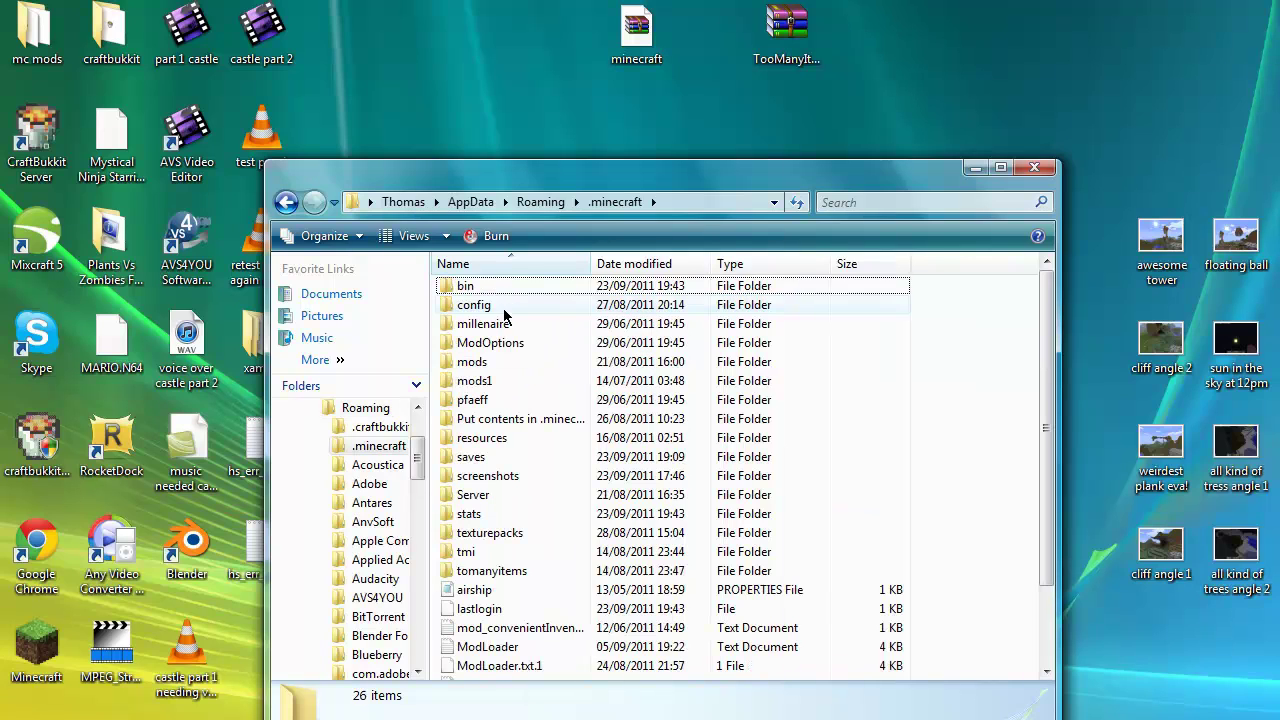
{"action": "left_click_drag", "start_coordinate": [537, 176], "coordinate": [580, 247]}
{"action": "double_click", "coordinate": [520, 353]}
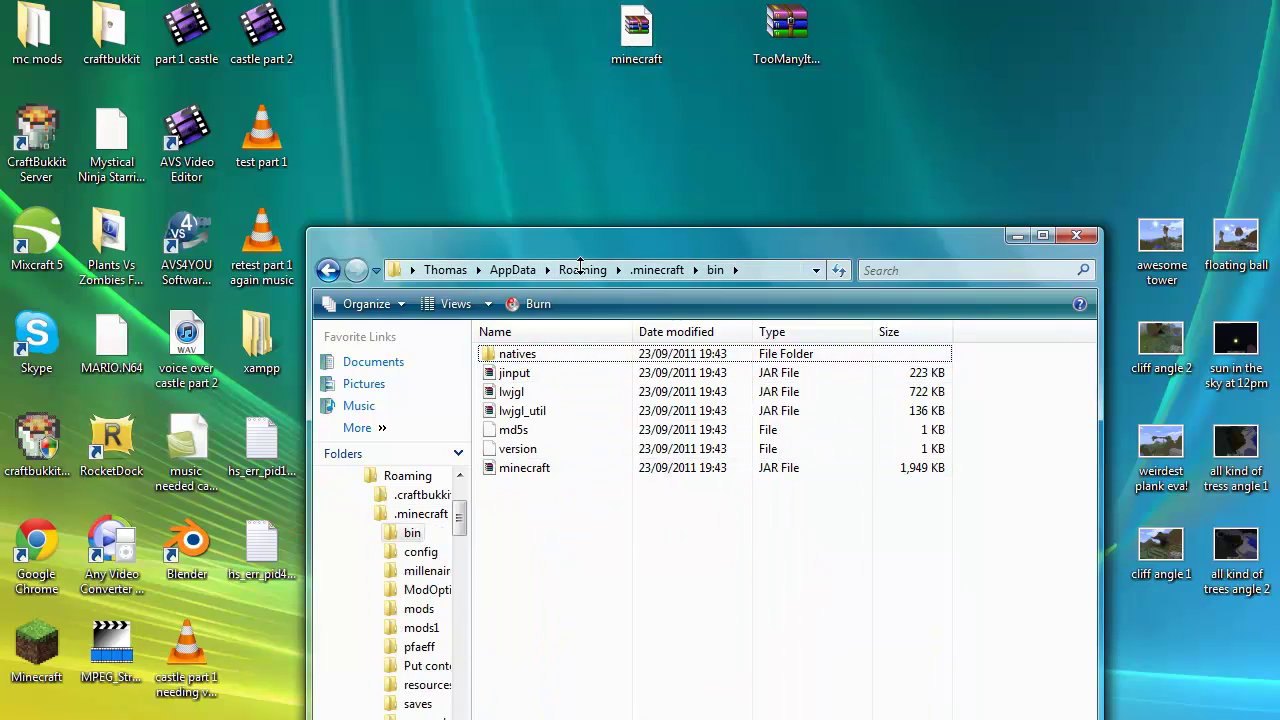
Delete the existing minecraft JAR file from the bin folder and move the desktop's minecraft file in as its replacement
{"action": "left_click", "coordinate": [527, 470]}
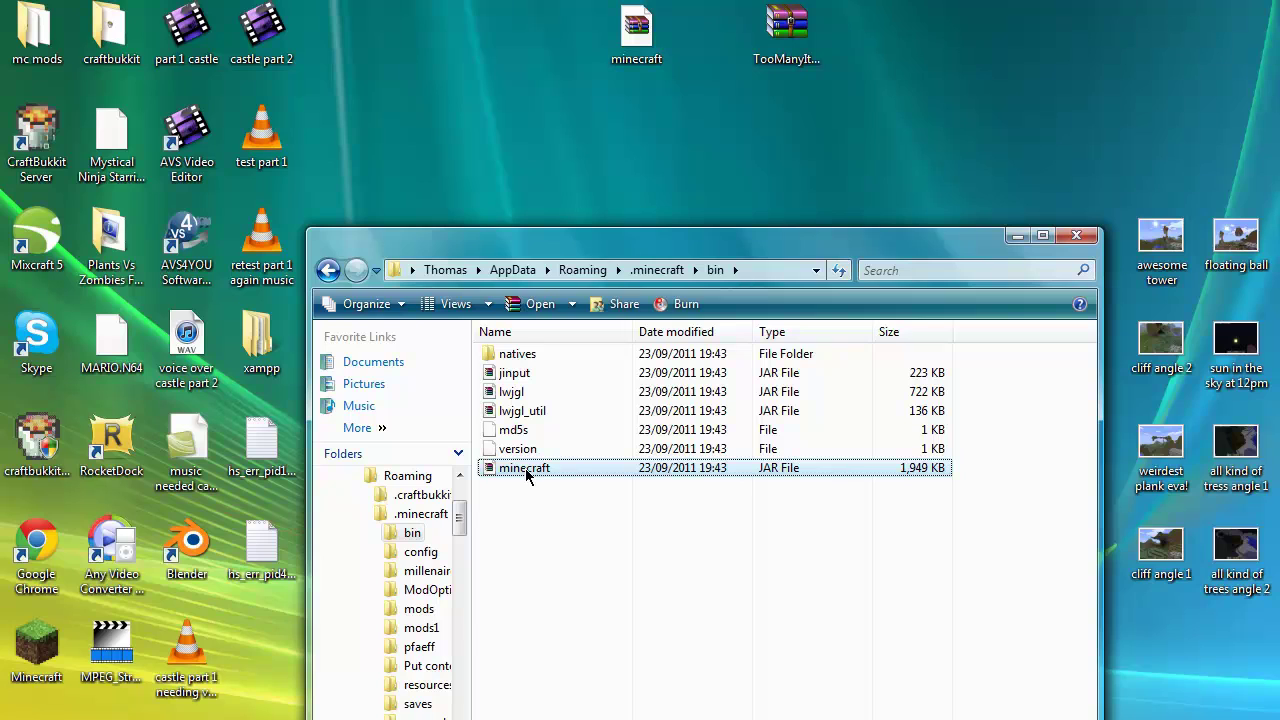
{"action": "key", "text": "Delete"}
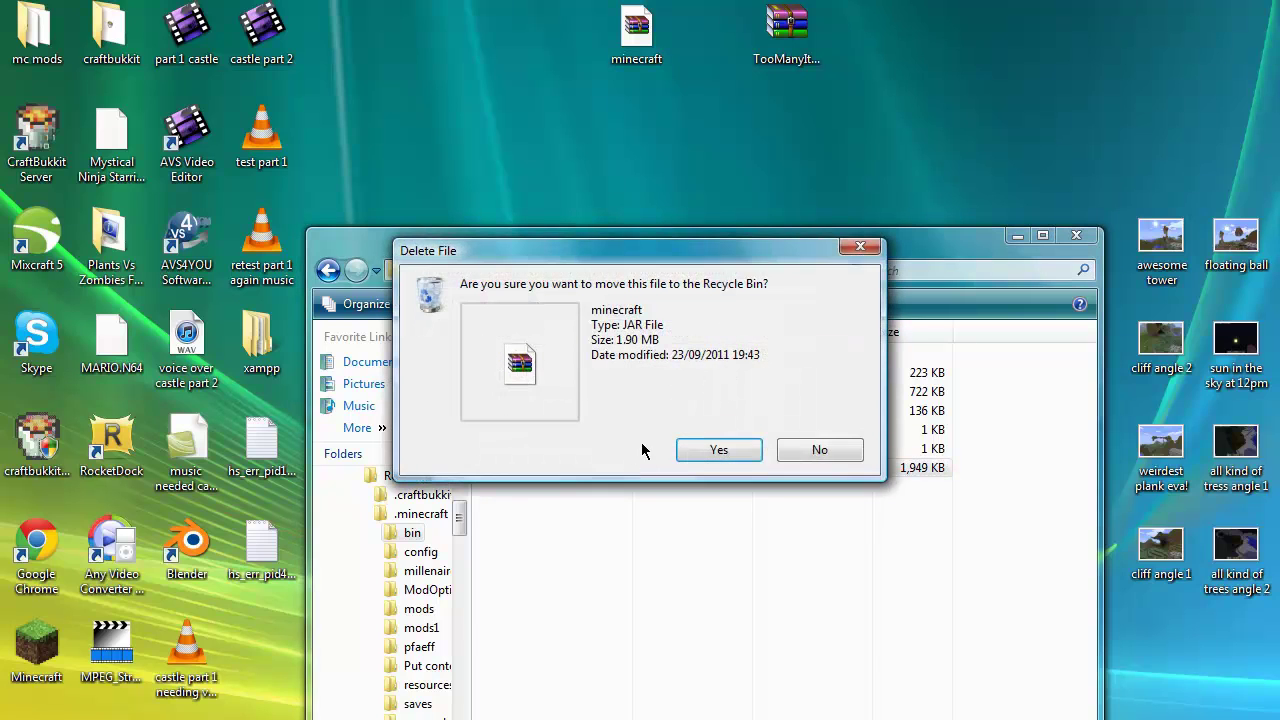
{"action": "left_click", "coordinate": [685, 450]}
{"action": "left_click_drag", "start_coordinate": [636, 35], "coordinate": [537, 520]}
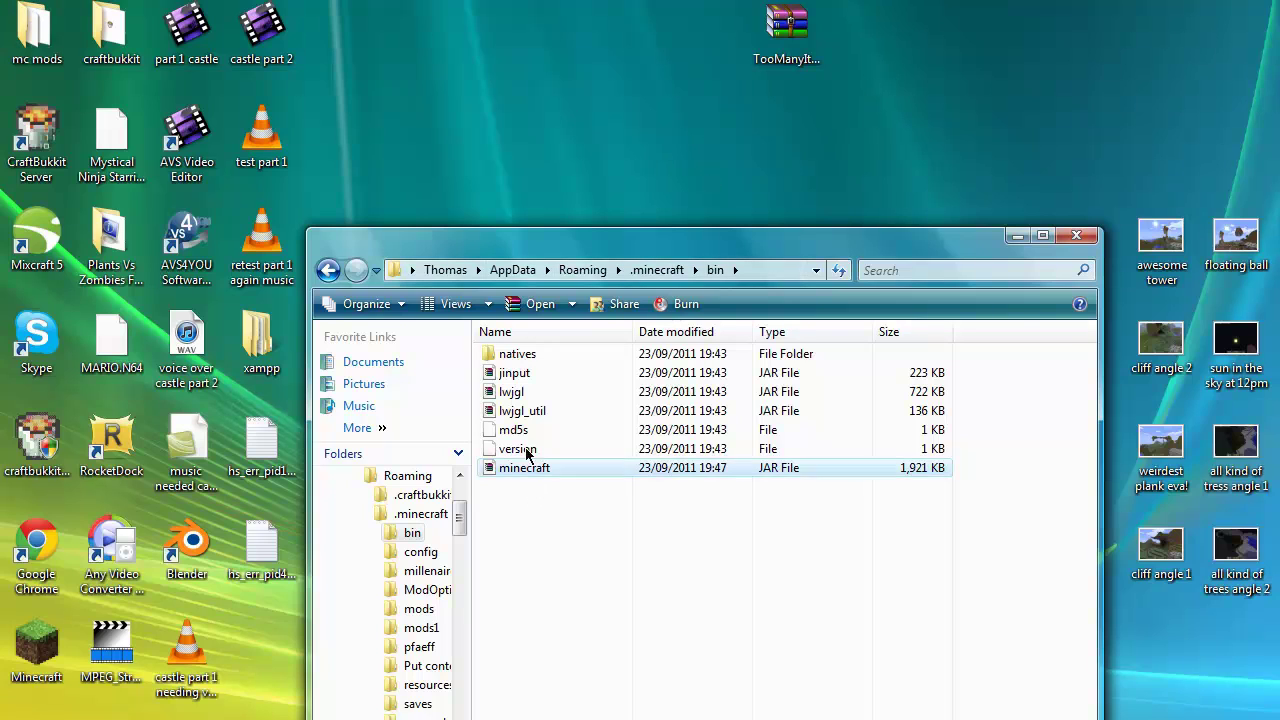
Open the new minecraft.jar in WinRAR, dismiss the license reminder and place the archive window below the TooManyItems file
{"action": "left_click", "coordinate": [337, 273]}
{"action": "left_click", "coordinate": [356, 273]}
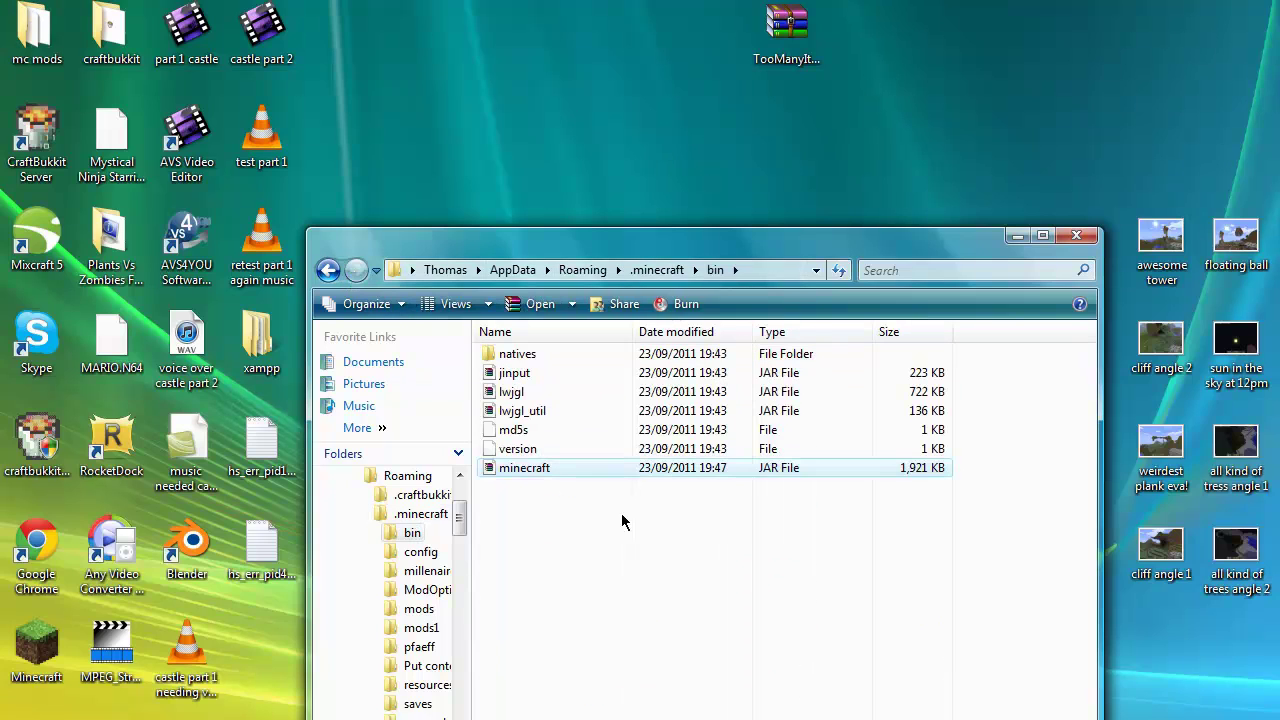
{"action": "double_click", "coordinate": [540, 468]}
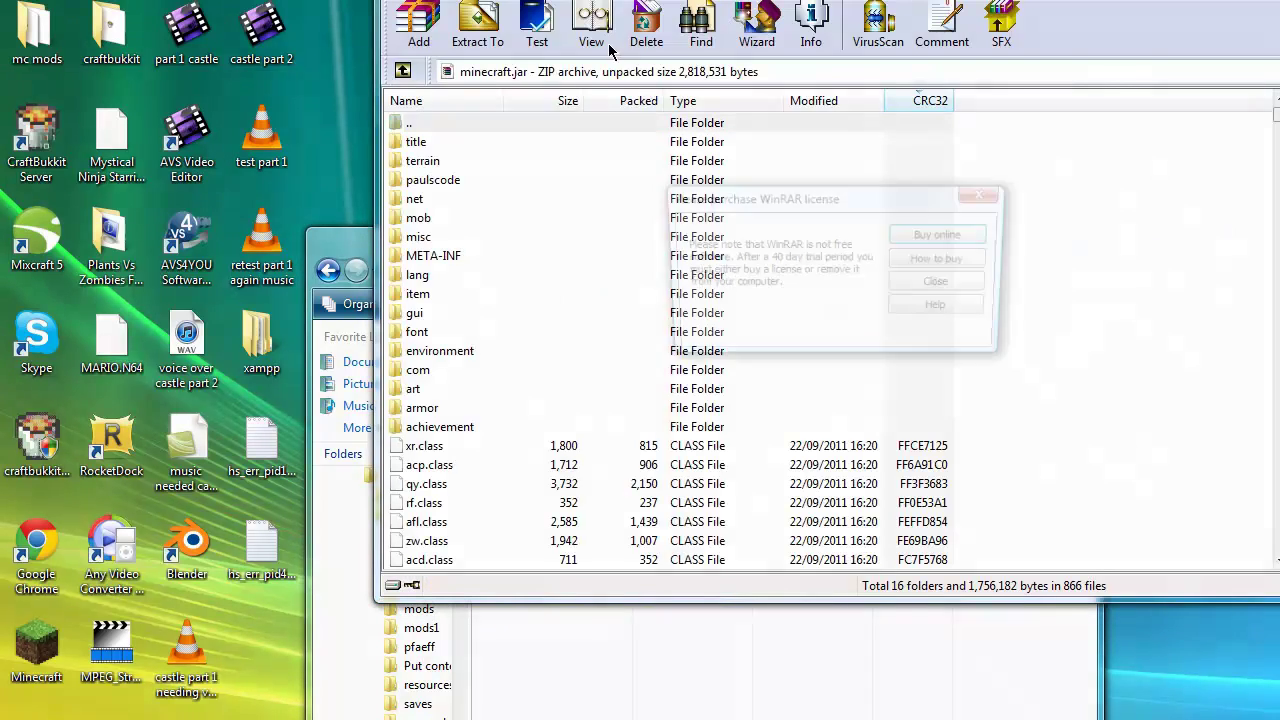
{"action": "left_click", "coordinate": [982, 201]}
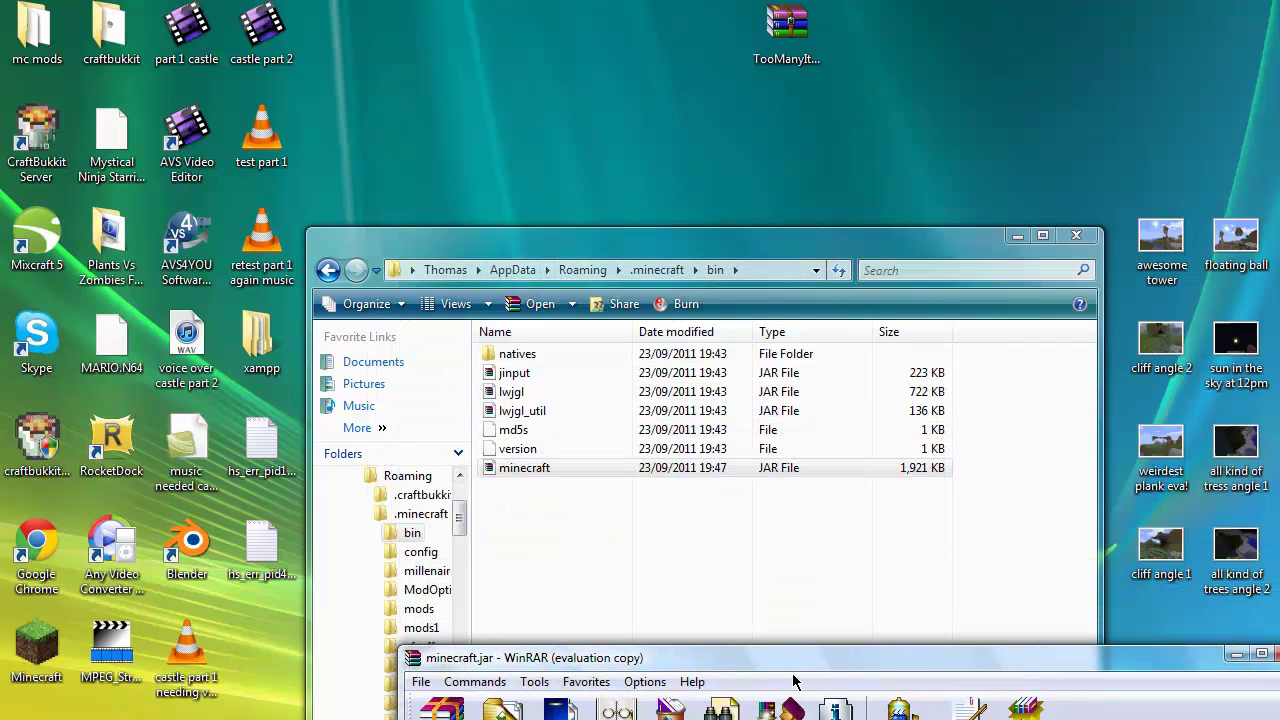
{"action": "left_click_drag", "start_coordinate": [790, 668], "coordinate": [746, 138]}
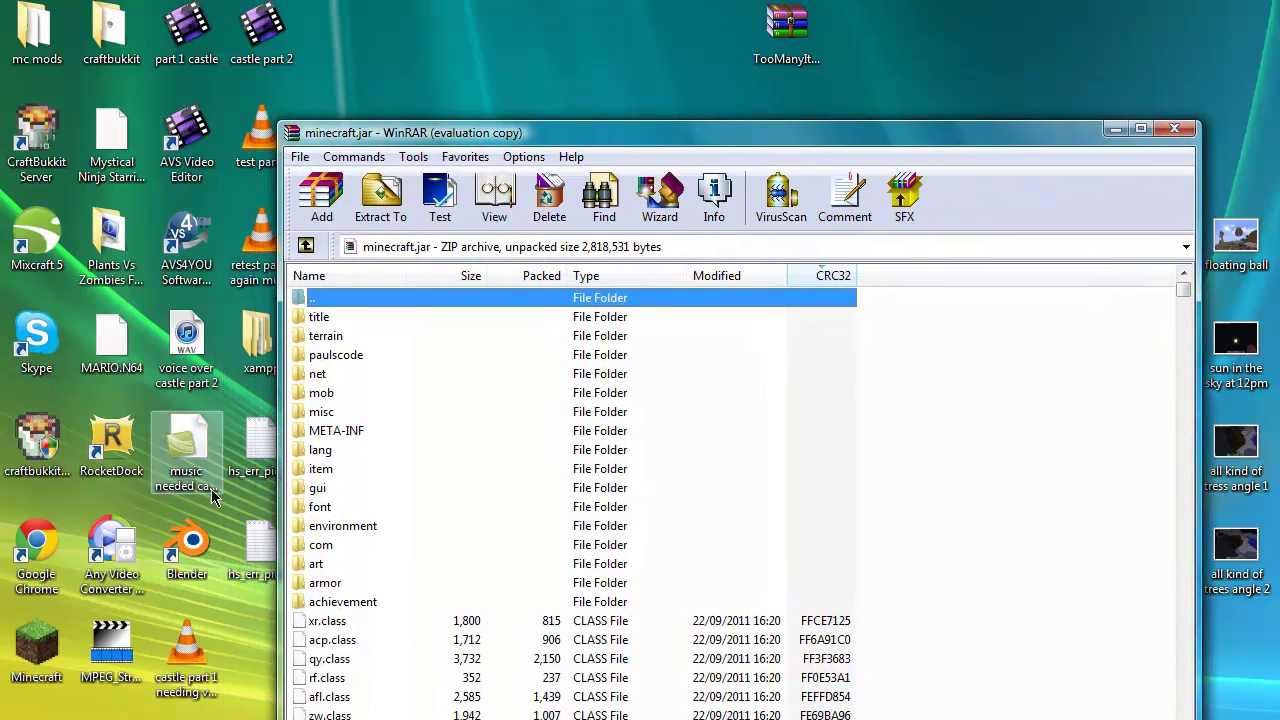
Delete the META-INF folder from minecraft.jar
{"action": "left_click", "coordinate": [363, 431]}
{"action": "key", "text": "Delete"}
{"action": "key", "text": "Return"}
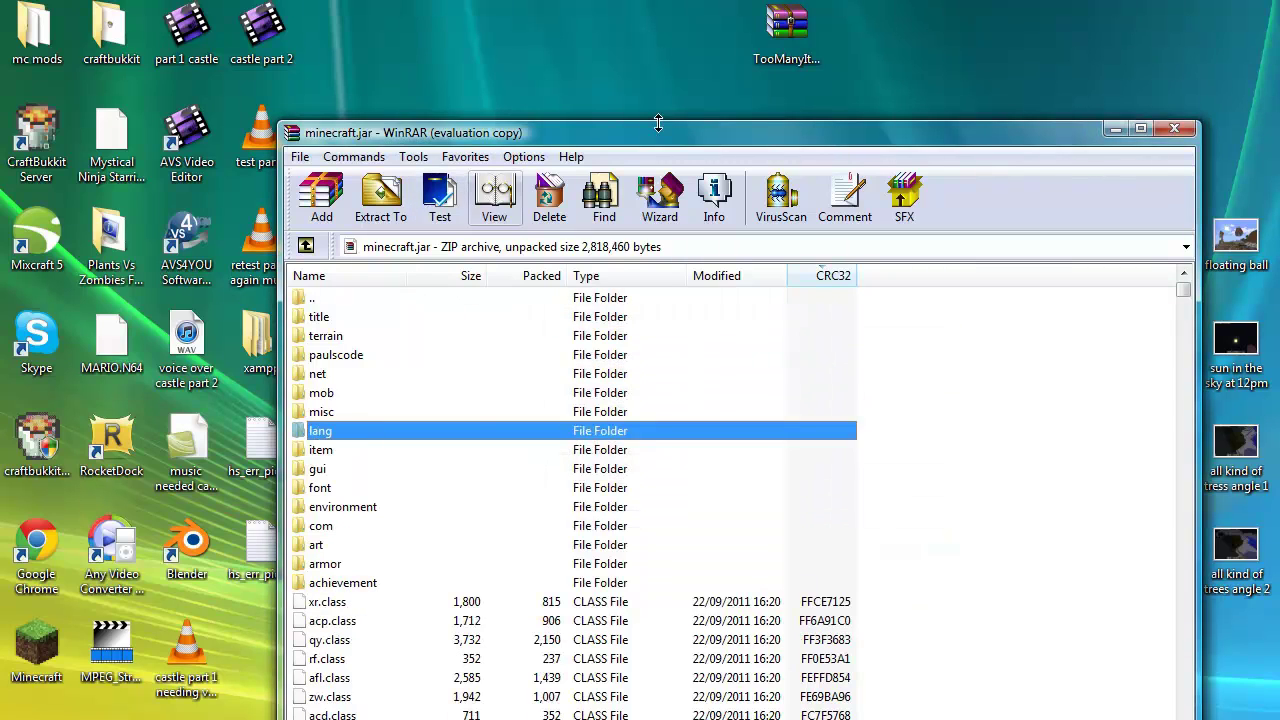
Open the TooManyItems2011_09_22 archive and add all of its class files to minecraft.jar with the default archive settings
{"action": "double_click", "coordinate": [797, 20]}
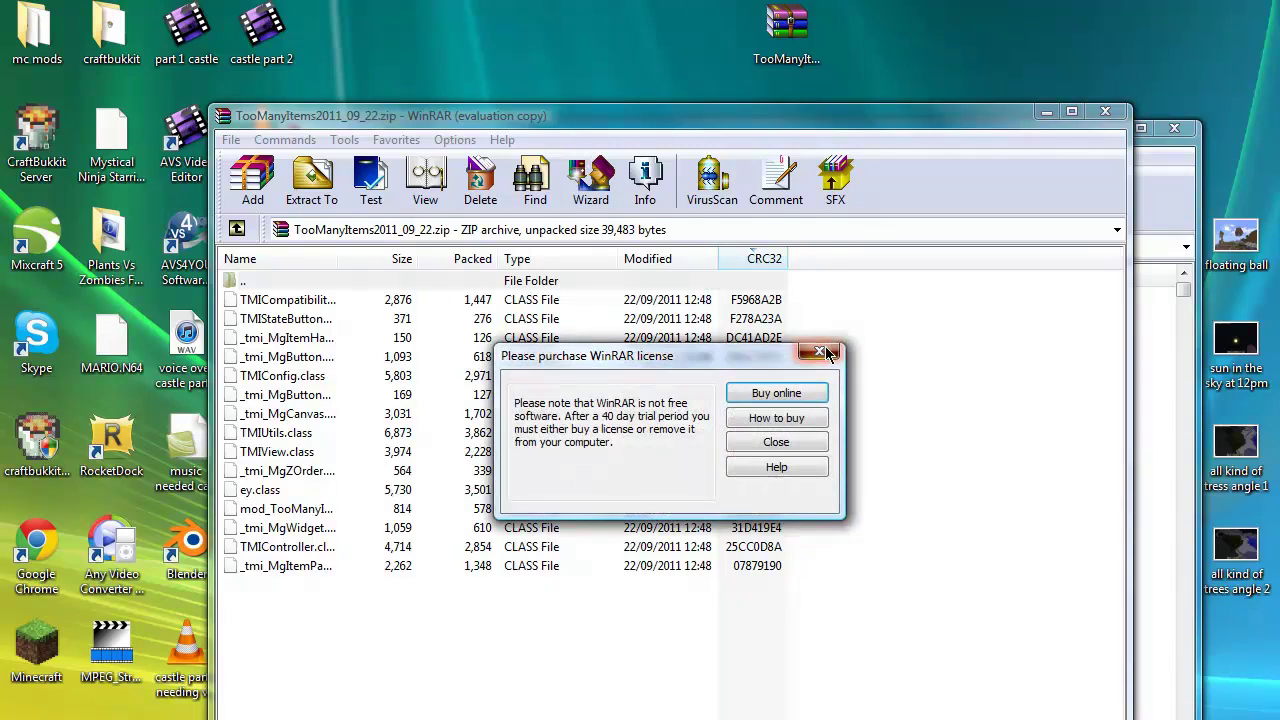
{"action": "left_click", "coordinate": [843, 343]}
{"action": "left_click_drag", "start_coordinate": [303, 629], "coordinate": [255, 282]}
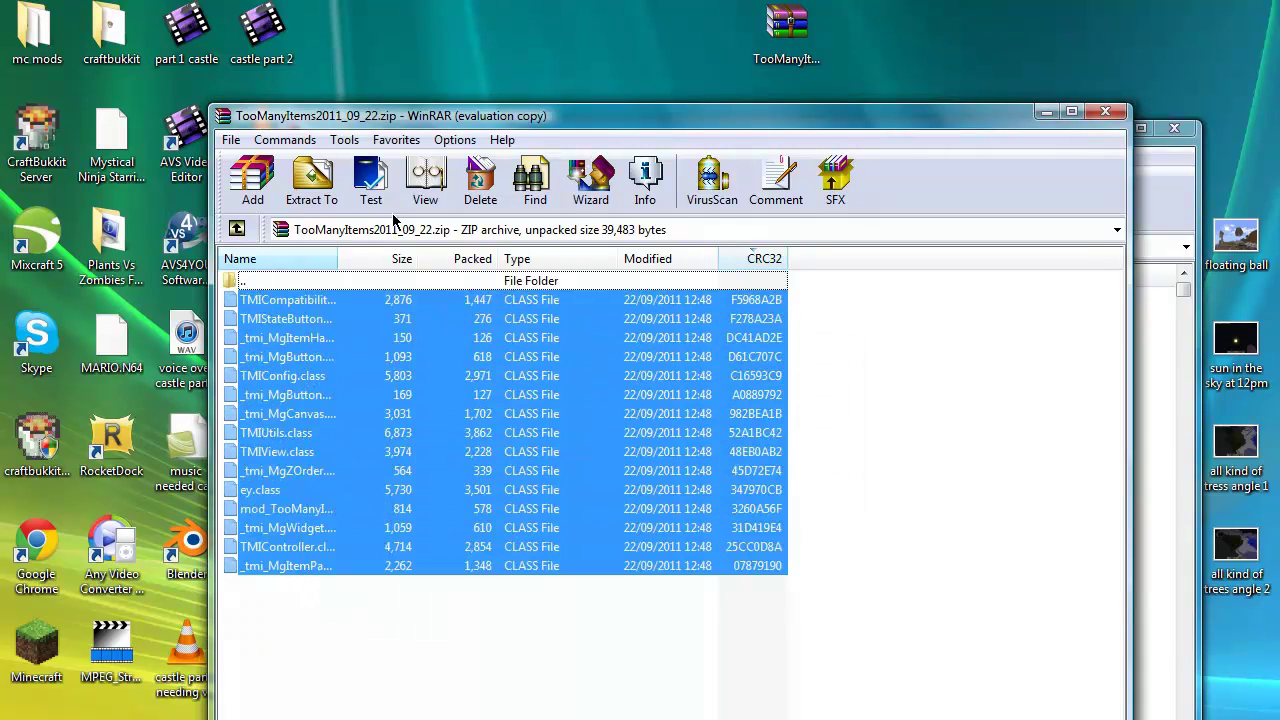
{"action": "left_click_drag", "start_coordinate": [961, 119], "coordinate": [1194, 5]}
{"action": "left_click_drag", "start_coordinate": [673, 227], "coordinate": [426, 677]}
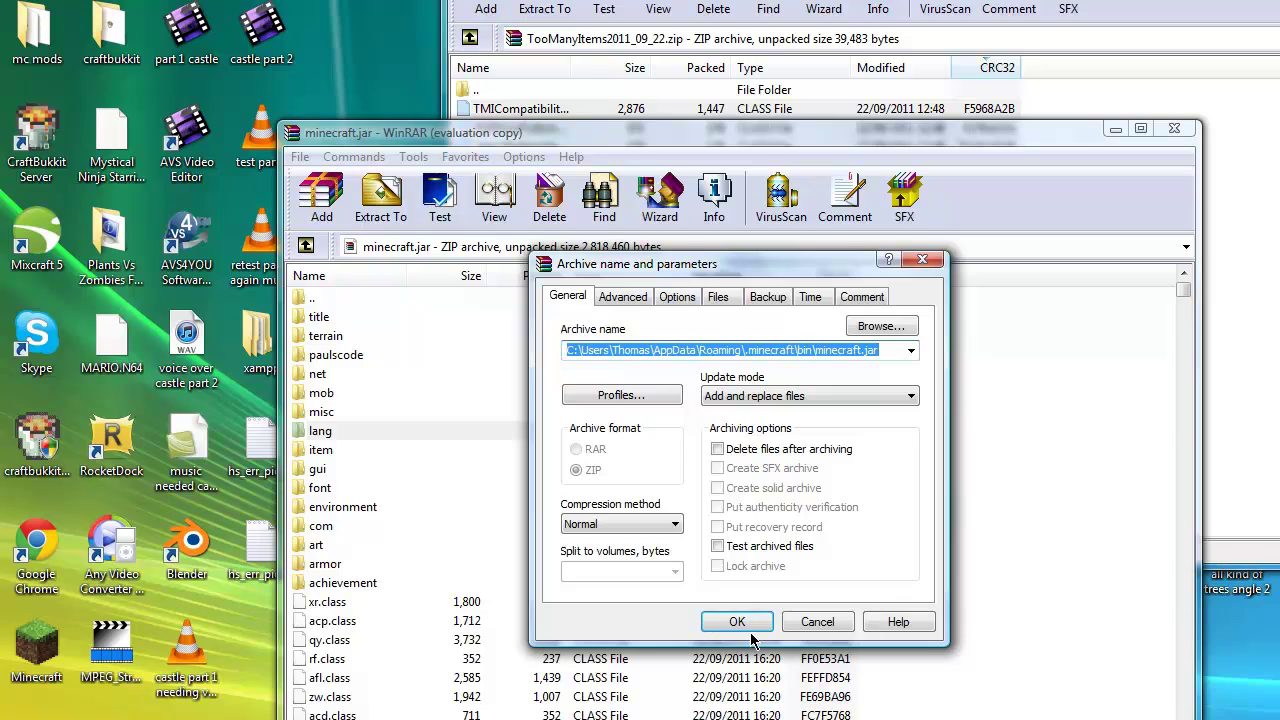
{"action": "left_click", "coordinate": [742, 626]}
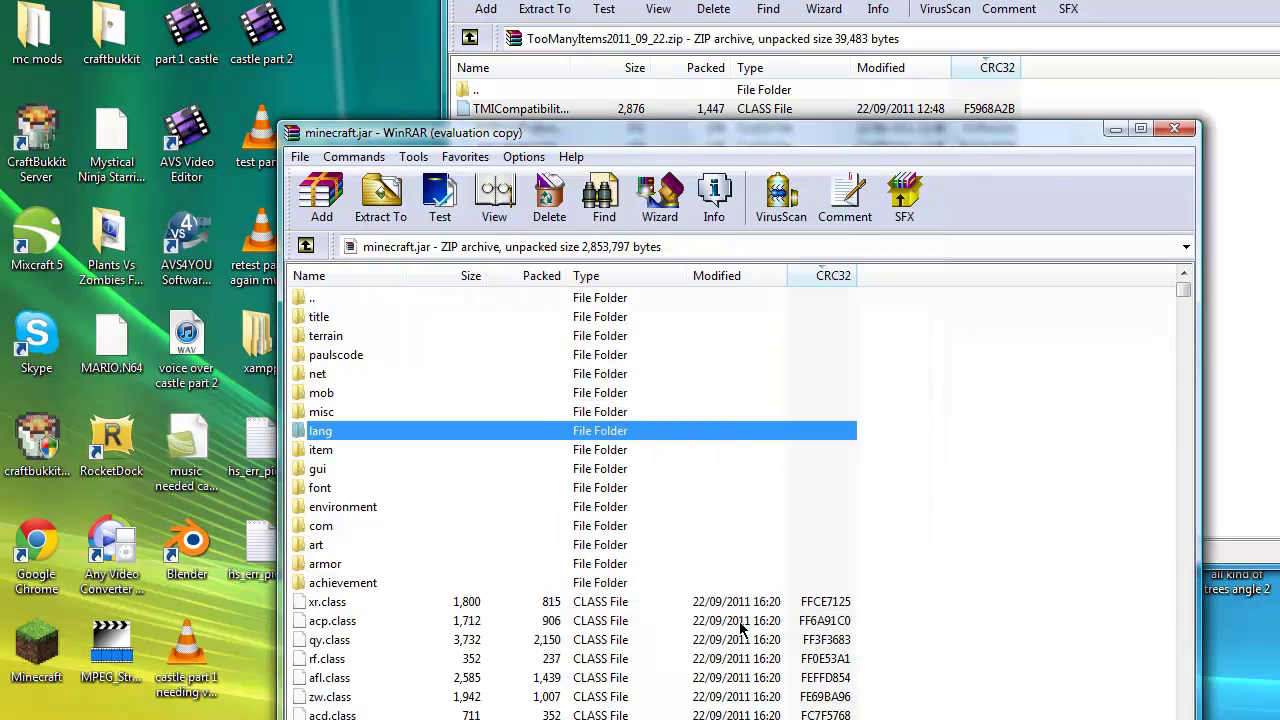
Close the TooManyItems archive, the minecraft.jar archive and the bin folder window
{"action": "left_click", "coordinate": [1109, 85]}
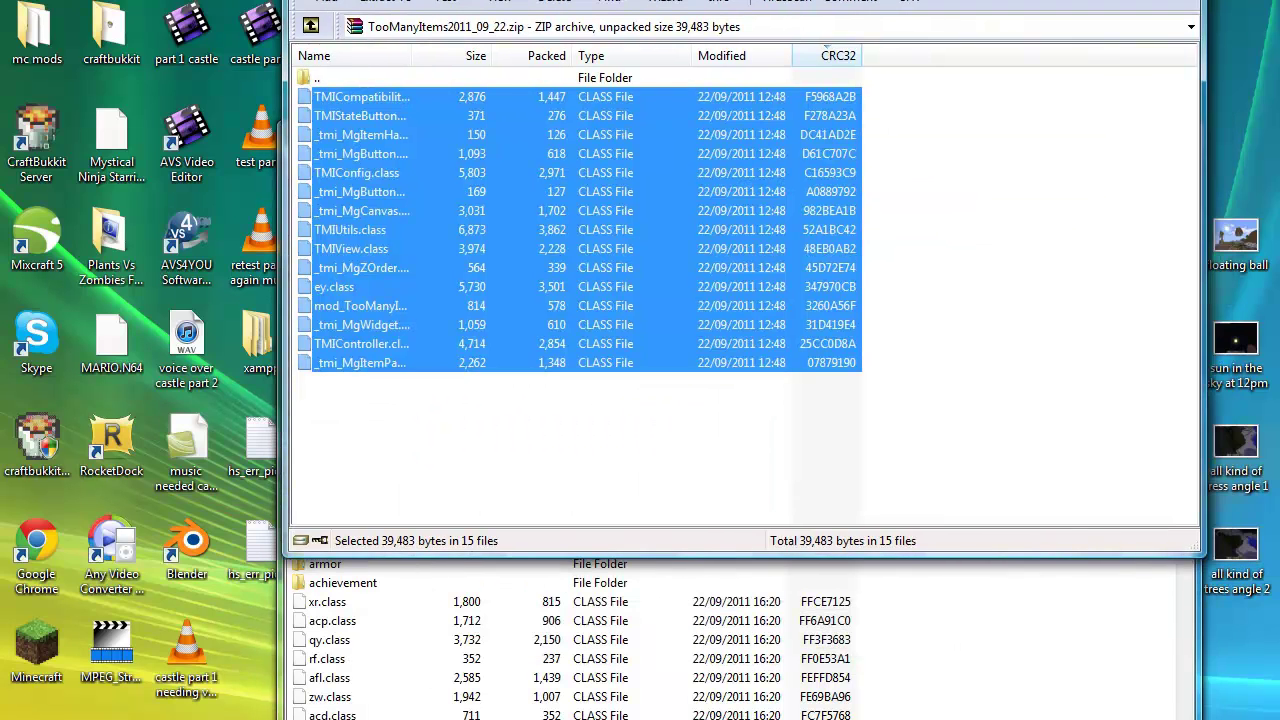
{"action": "key", "text": "alt+F4"}
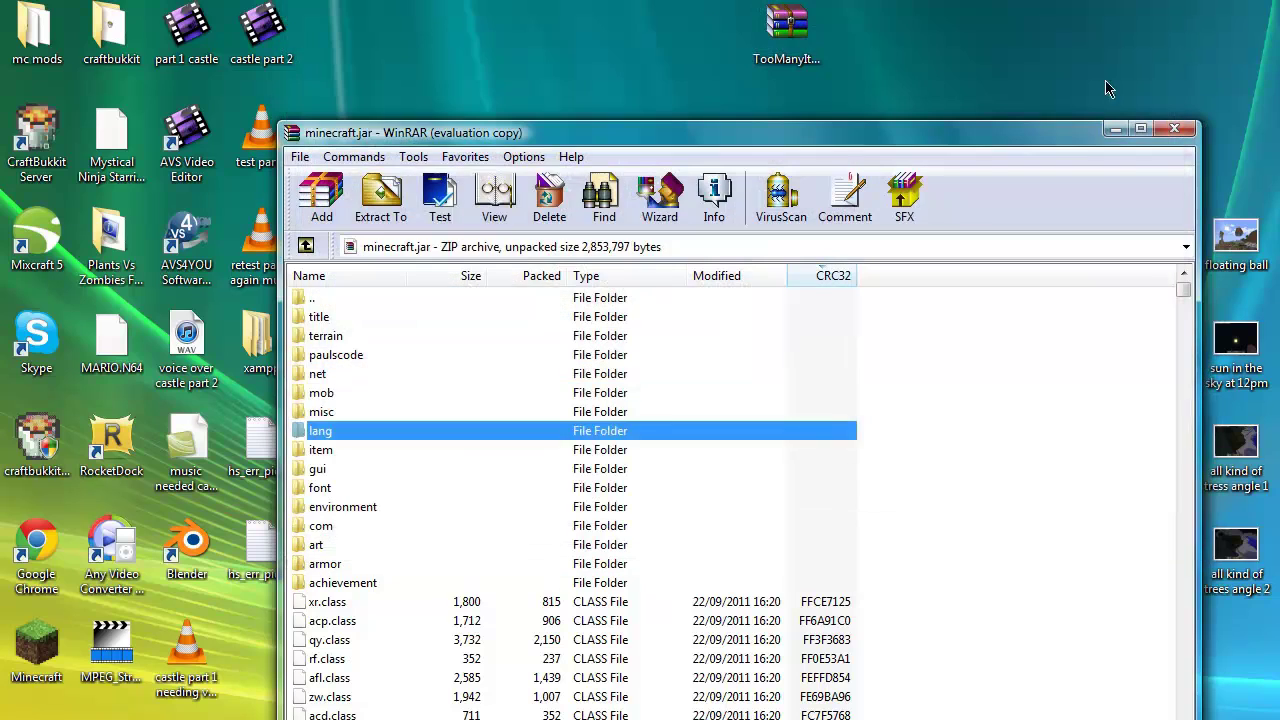
{"action": "left_click", "coordinate": [1173, 130]}
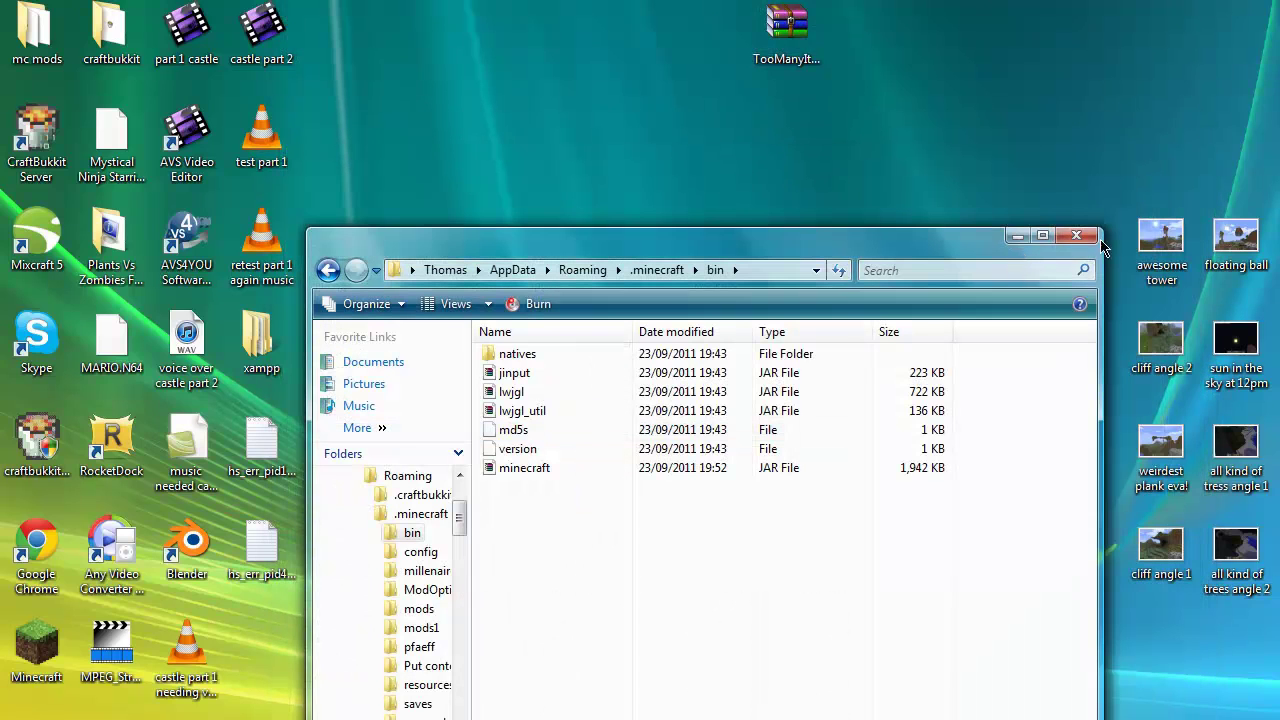
{"action": "left_click", "coordinate": [1074, 238]}
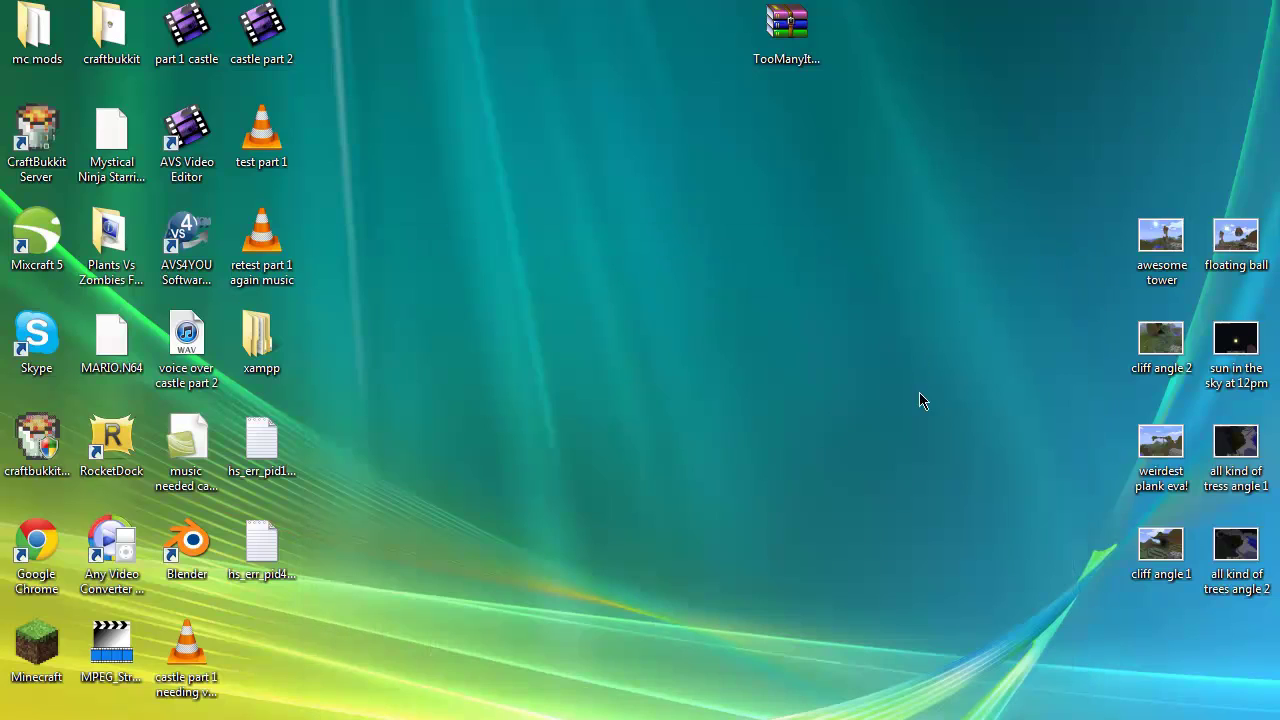
Launch Minecraft, view the launcher options without forcing an update, and log in with the remembered account
{"action": "double_click", "coordinate": [40, 650]}
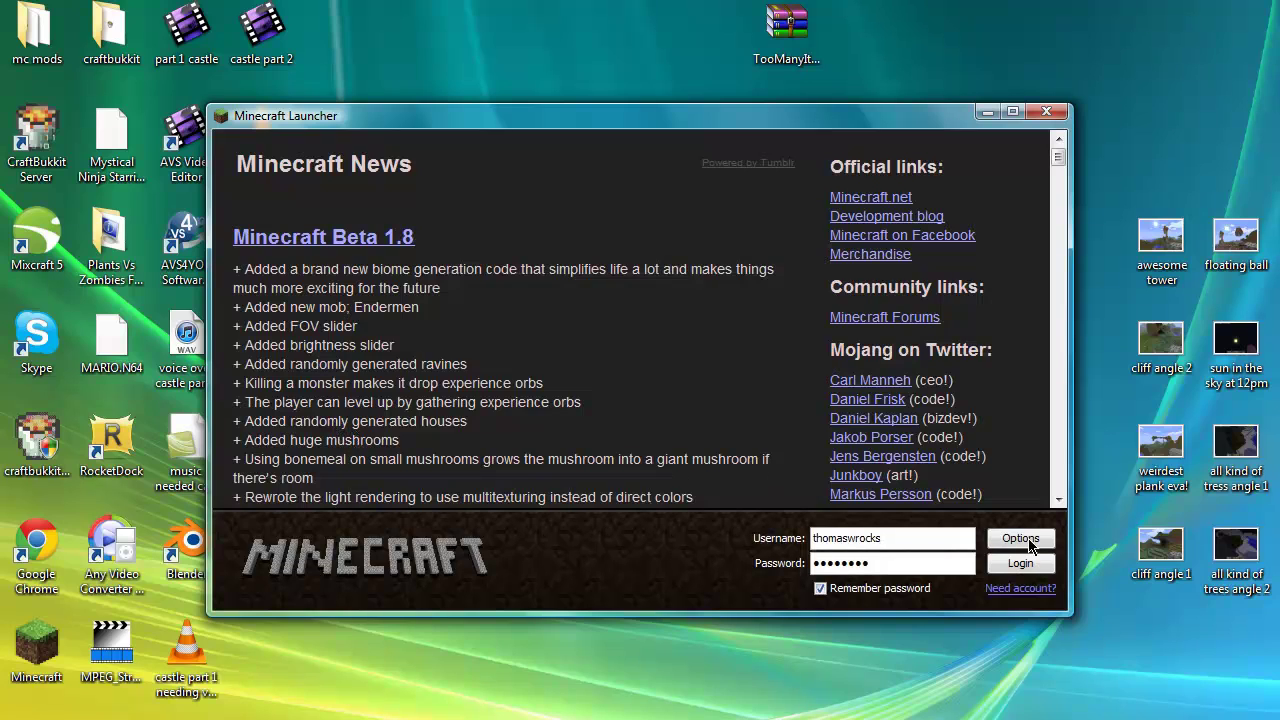
{"action": "left_click", "coordinate": [1015, 545]}
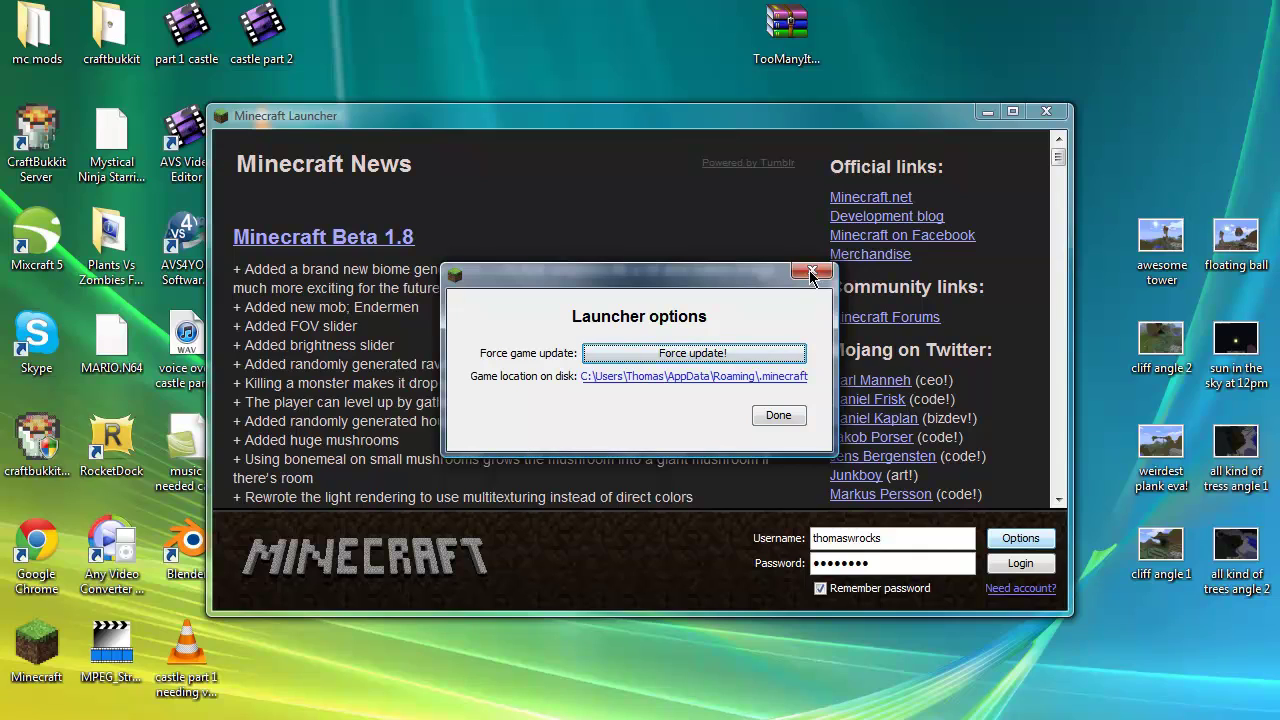
{"action": "left_click", "coordinate": [781, 418]}
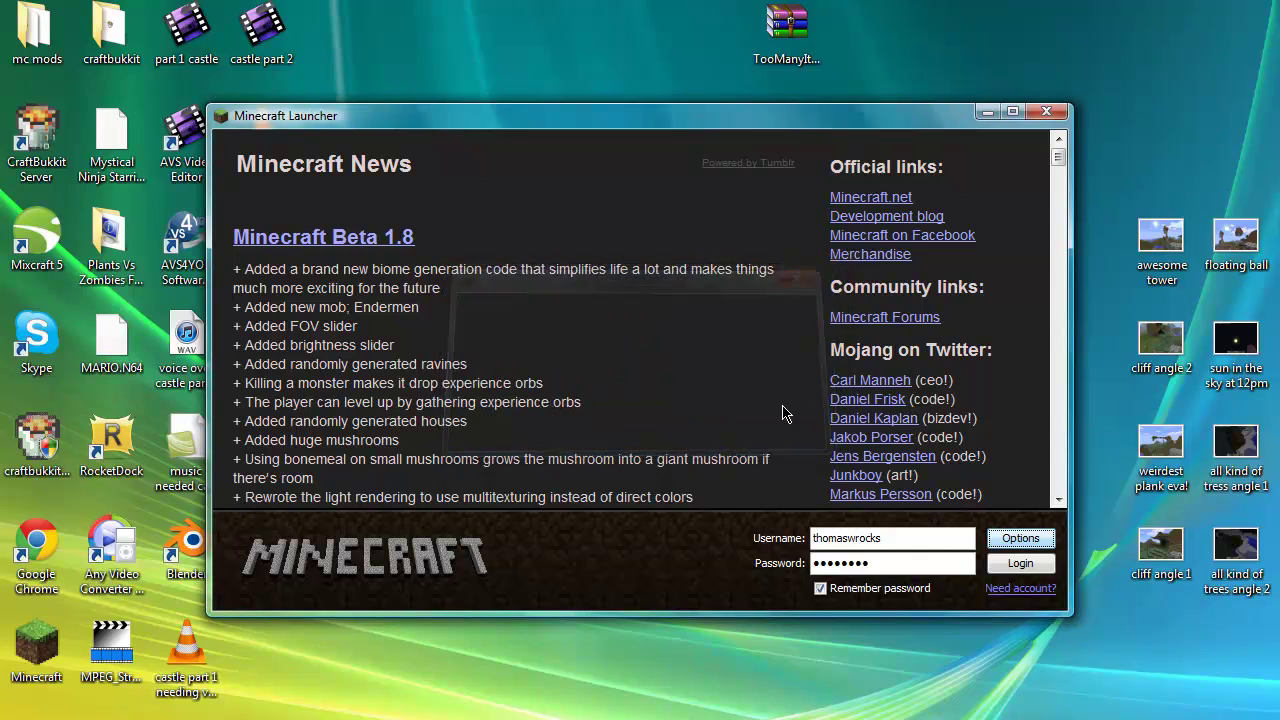
{"action": "left_click", "coordinate": [1021, 565]}
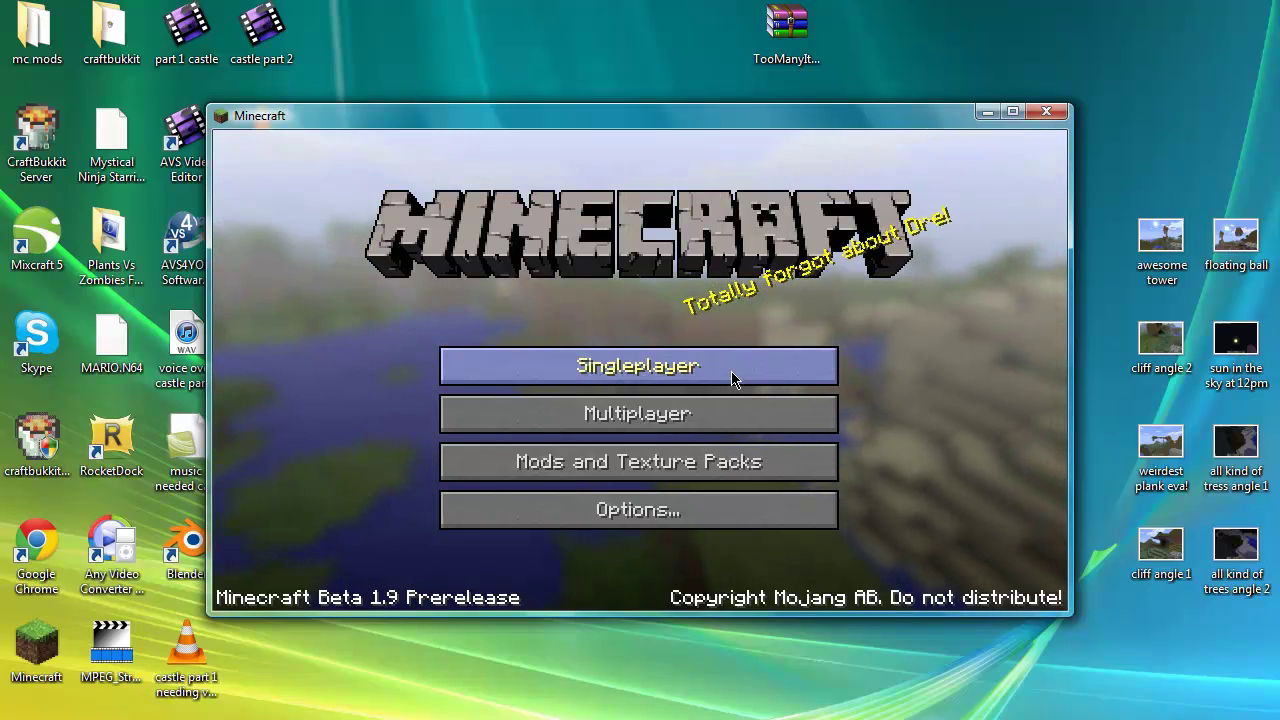
Load the singleplayer world "1.9 villagers" and open the creative inventory
{"action": "left_click", "coordinate": [731, 371]}
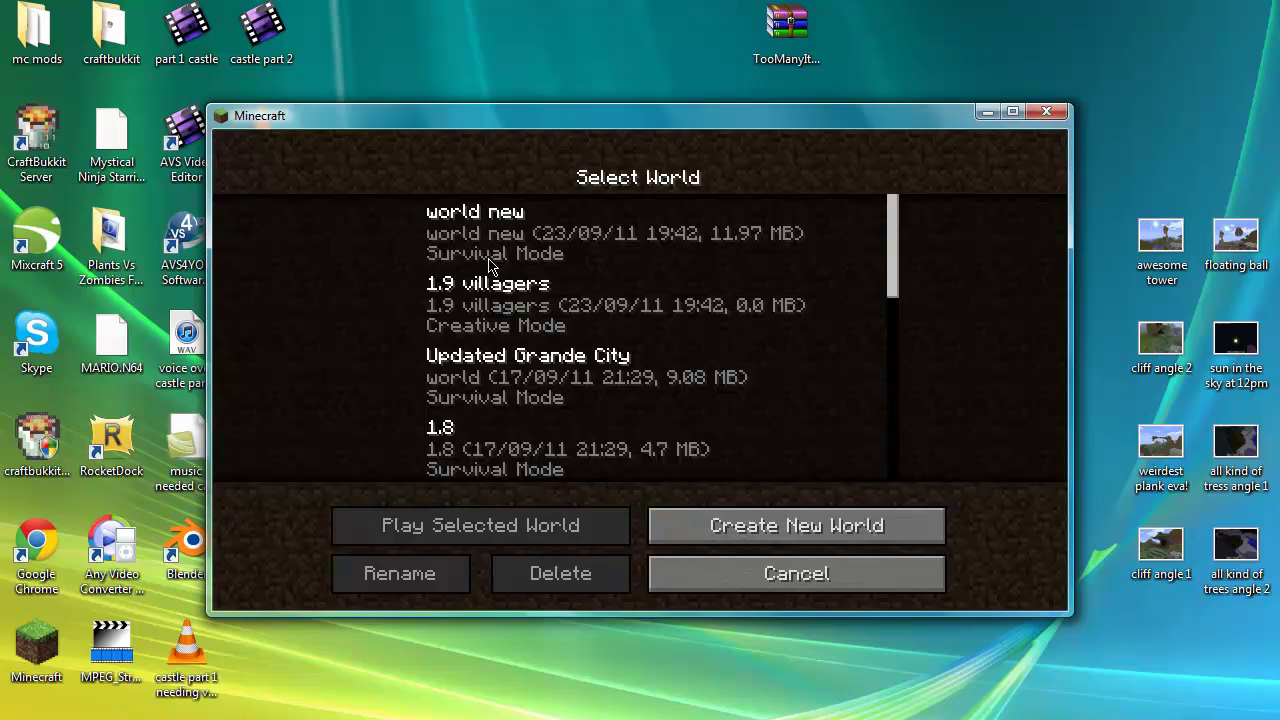
{"action": "double_click", "coordinate": [519, 314]}
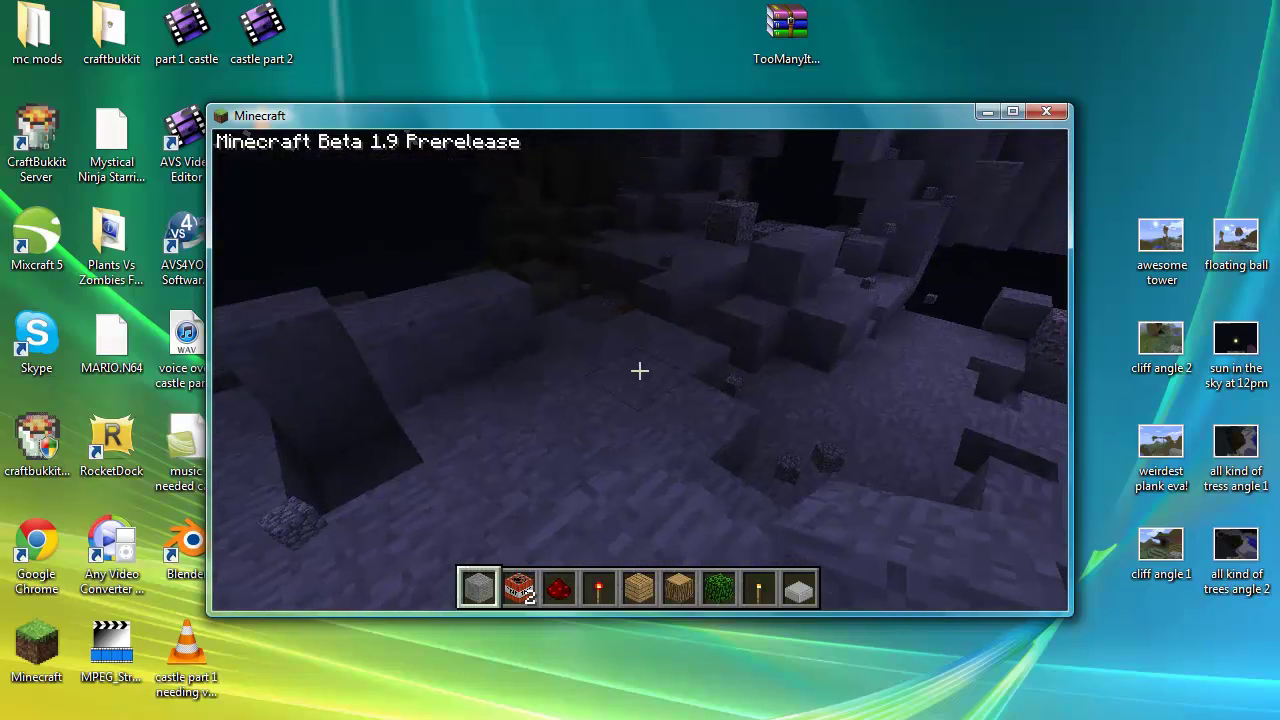
{"action": "key", "text": "e"}
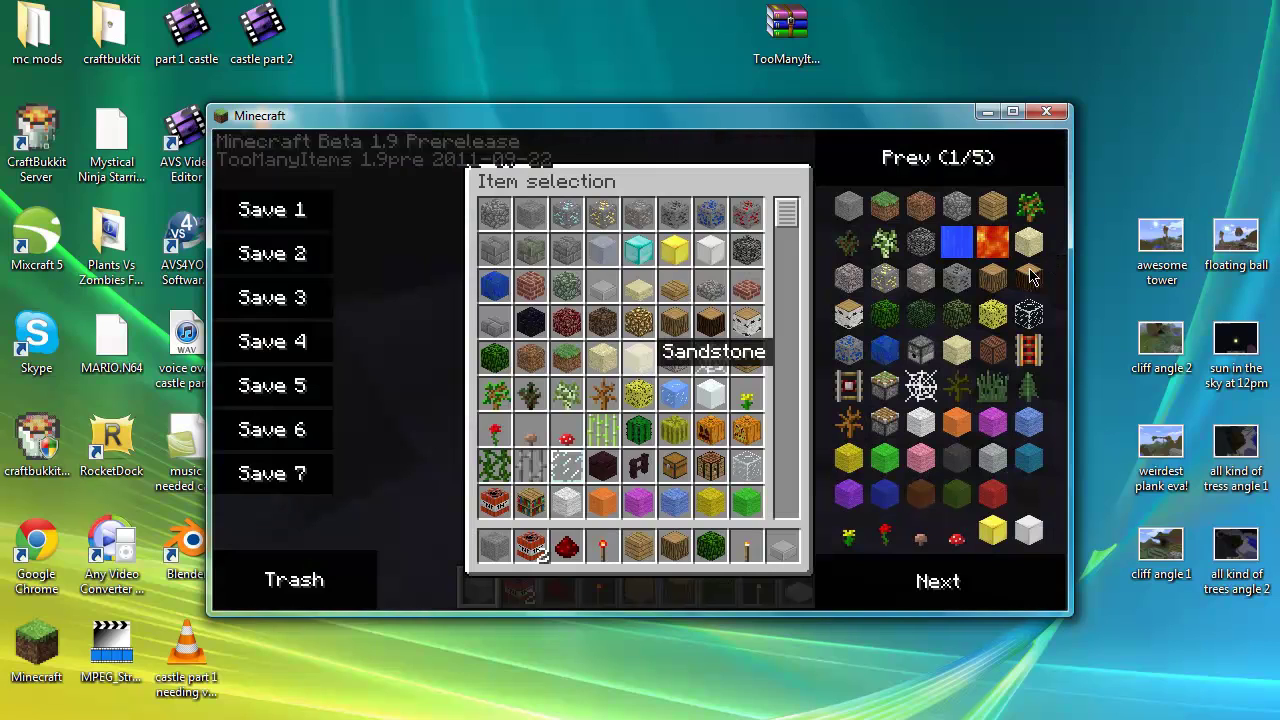
Toggle the TooManyItems overlay off and on again, and browse its item list up to page 4
{"action": "key", "text": "o"}
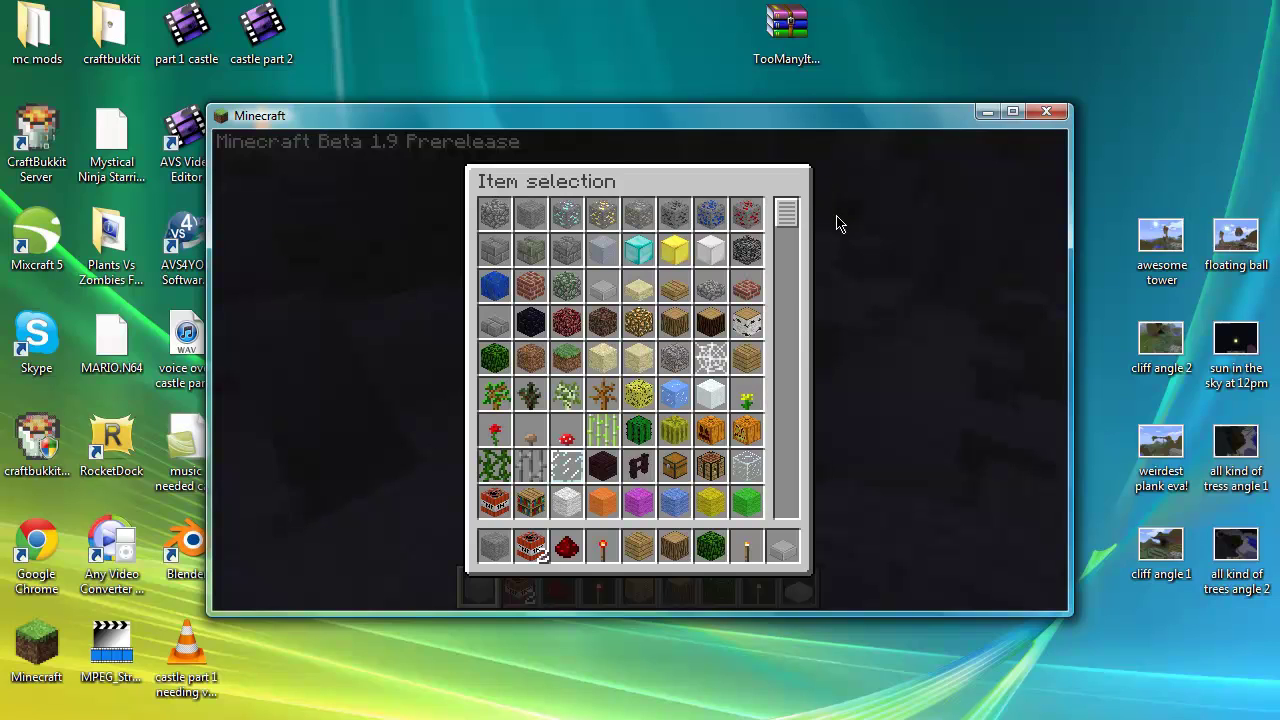
{"action": "key", "text": "o"}
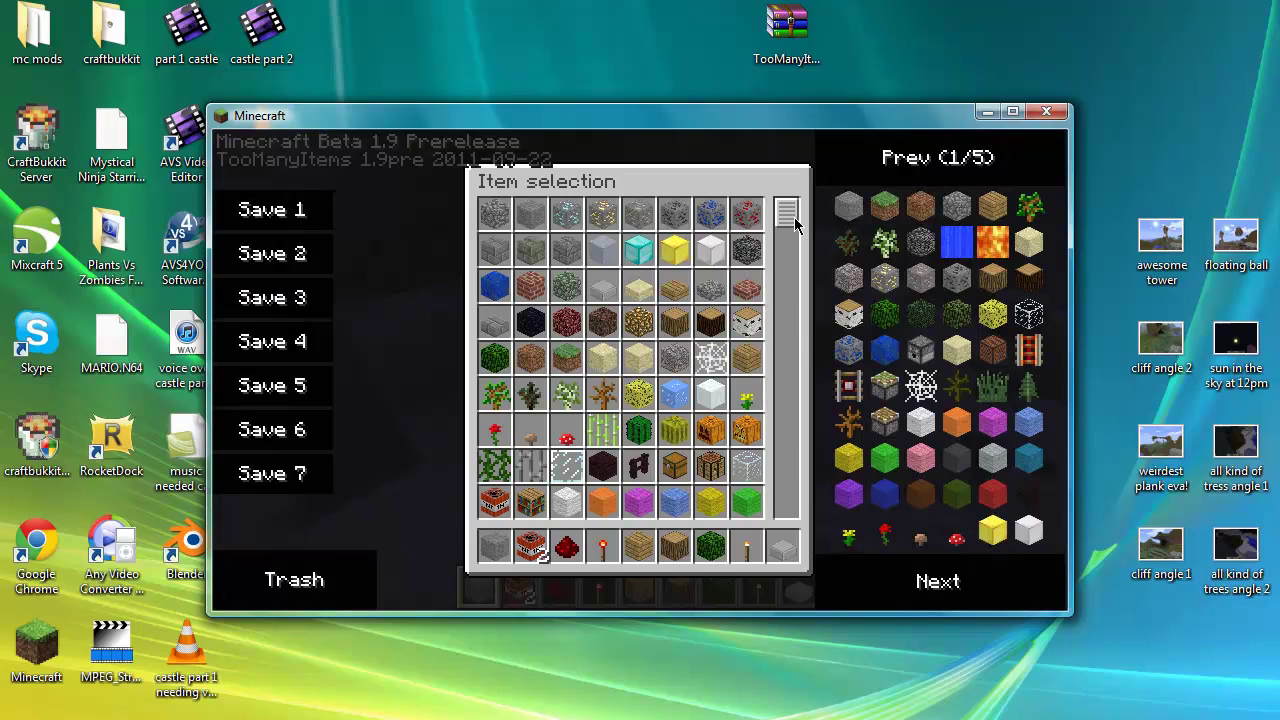
{"action": "left_click", "coordinate": [937, 588]}
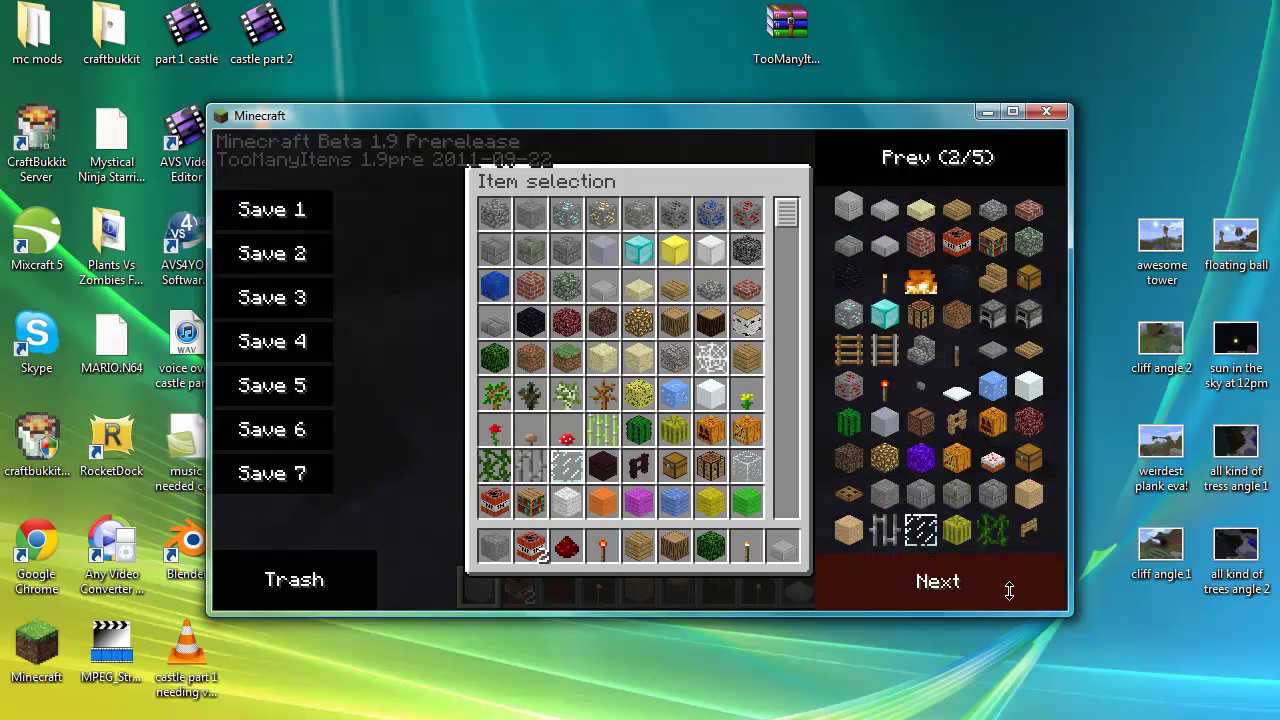
{"action": "left_click", "coordinate": [976, 582]}
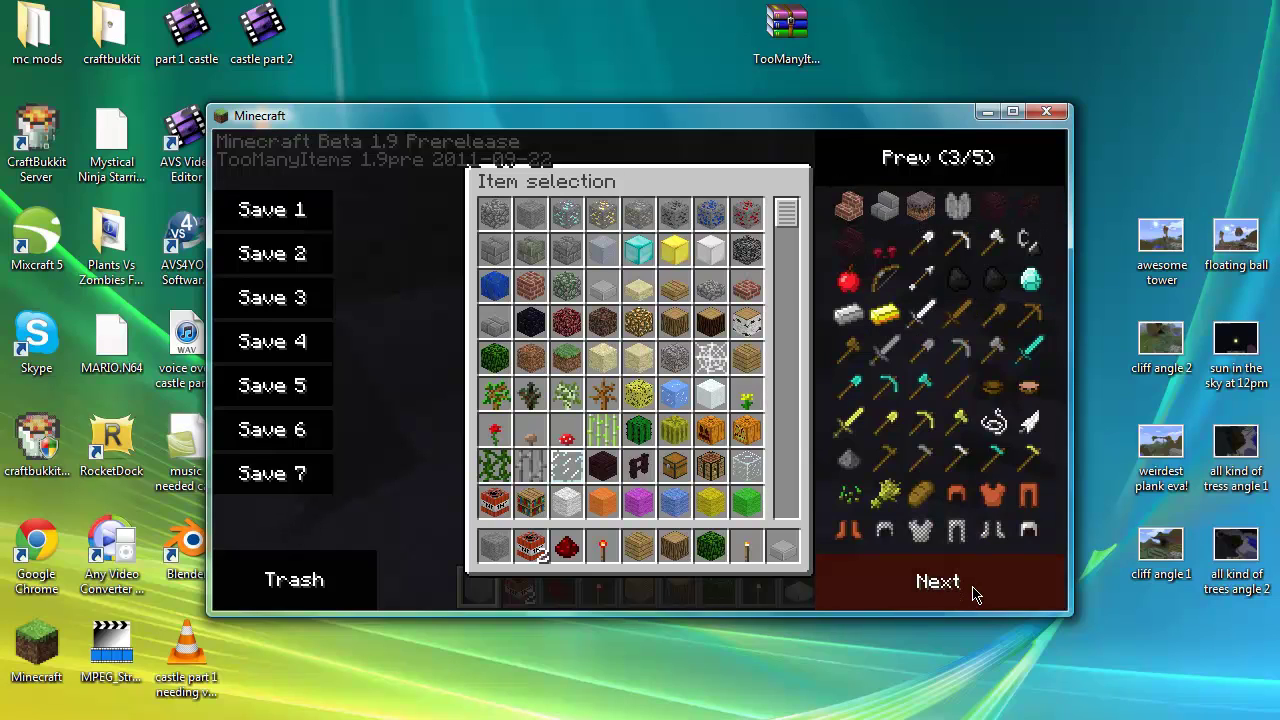
{"action": "left_click", "coordinate": [975, 594]}
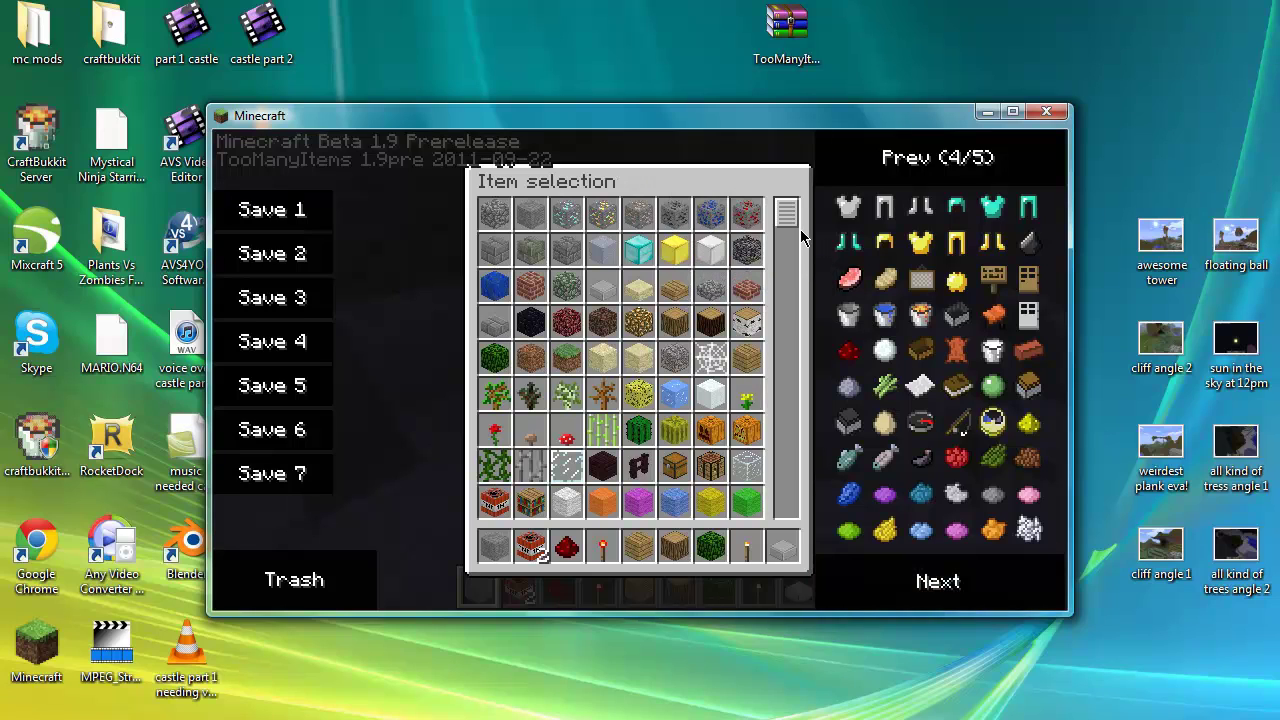
Look through the creative Item selection list to its end, and leave the inventory for the game menu
{"action": "scroll", "coordinate": [780, 332], "scroll_direction": "down", "scroll_amount": 10}
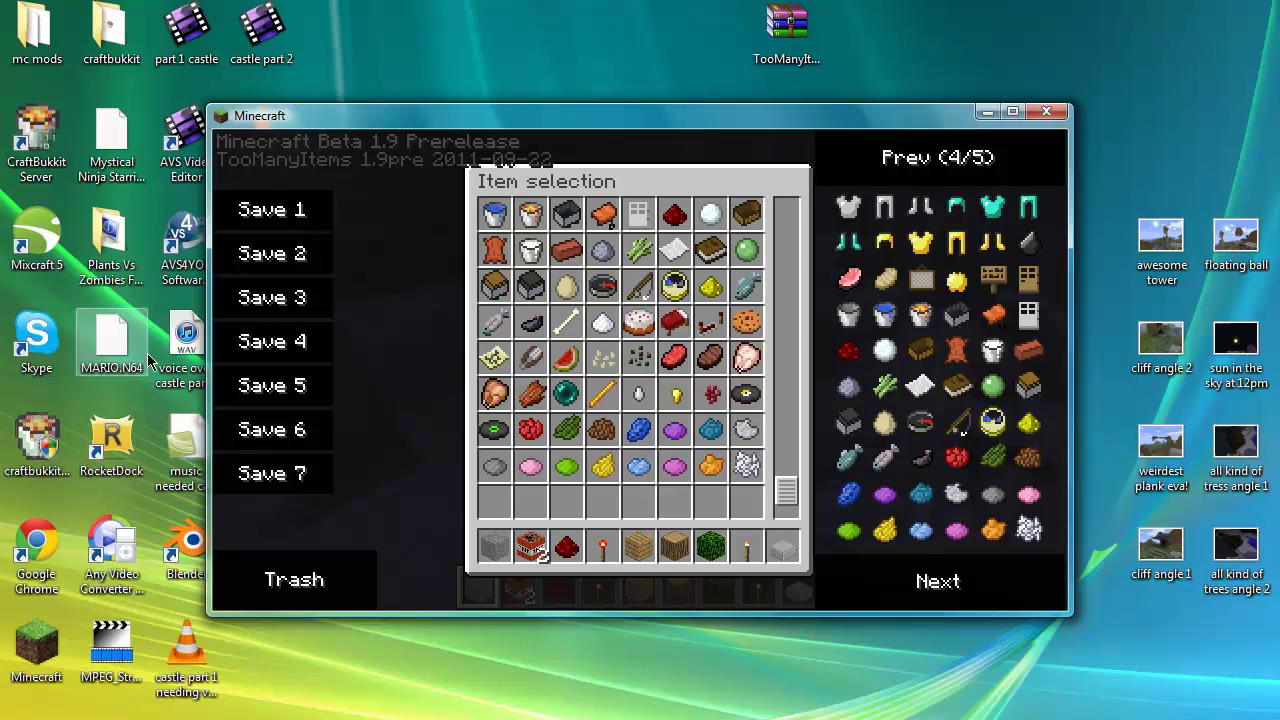
{"action": "scroll", "coordinate": [148, 358], "scroll_direction": "down", "scroll_amount": 1}
{"action": "key", "text": "e"}
{"action": "key", "text": "Escape"}
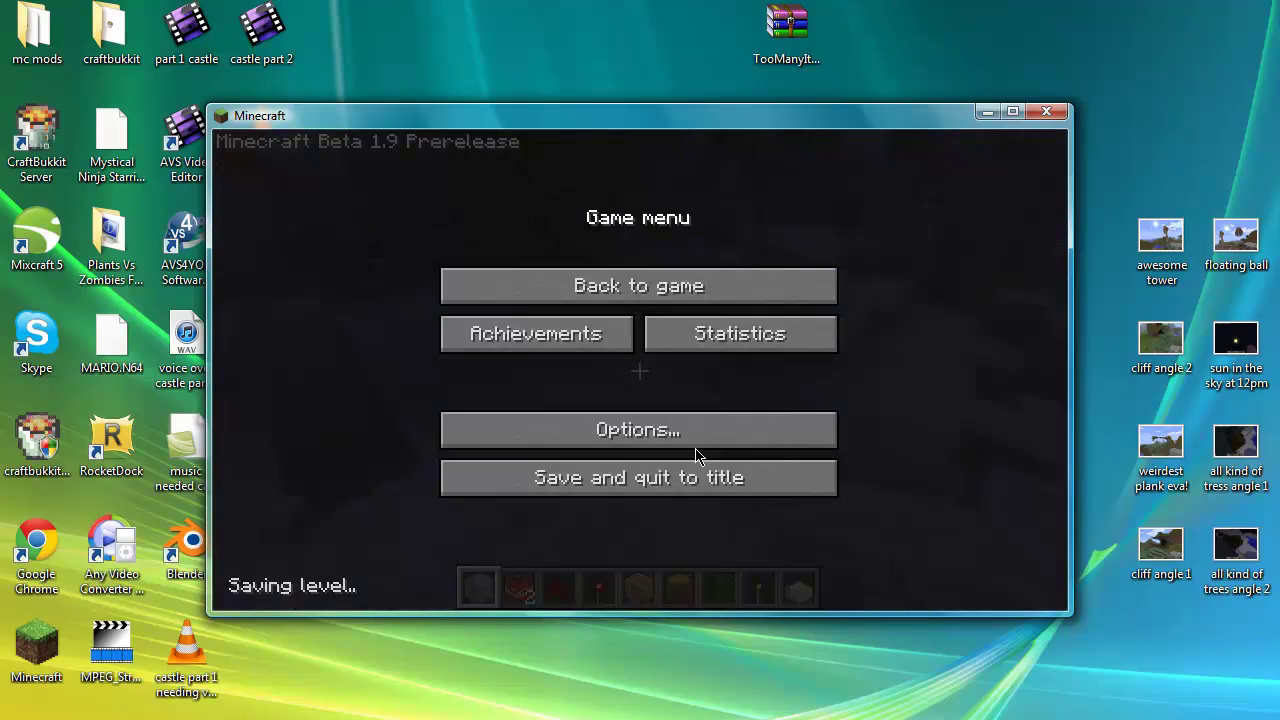